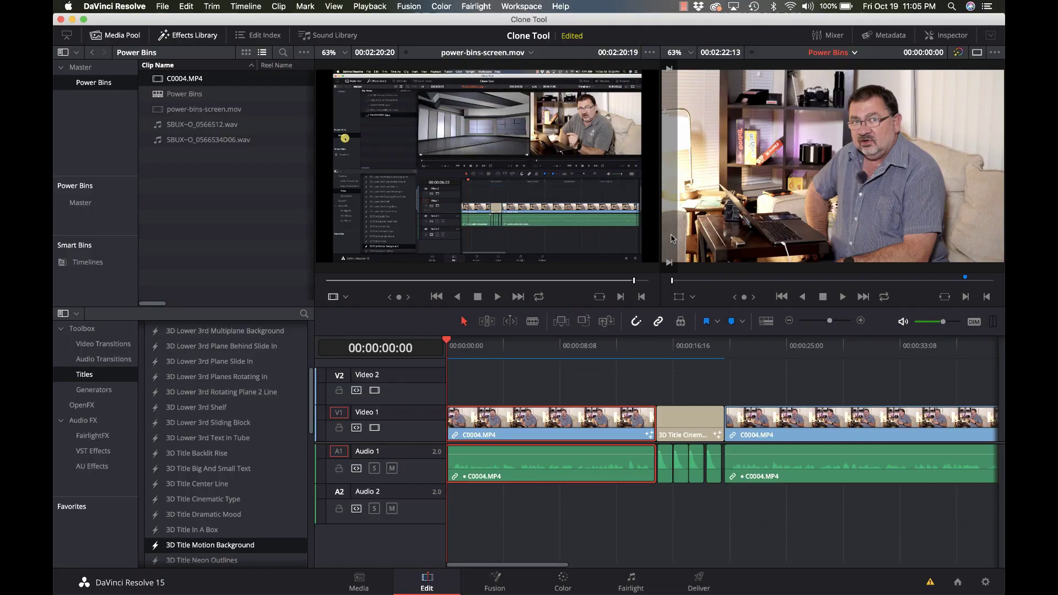
Park the playhead at 00:00:00:22 over the first C0004.MP4 clip
{"action": "left_click", "coordinate": [459, 352]}
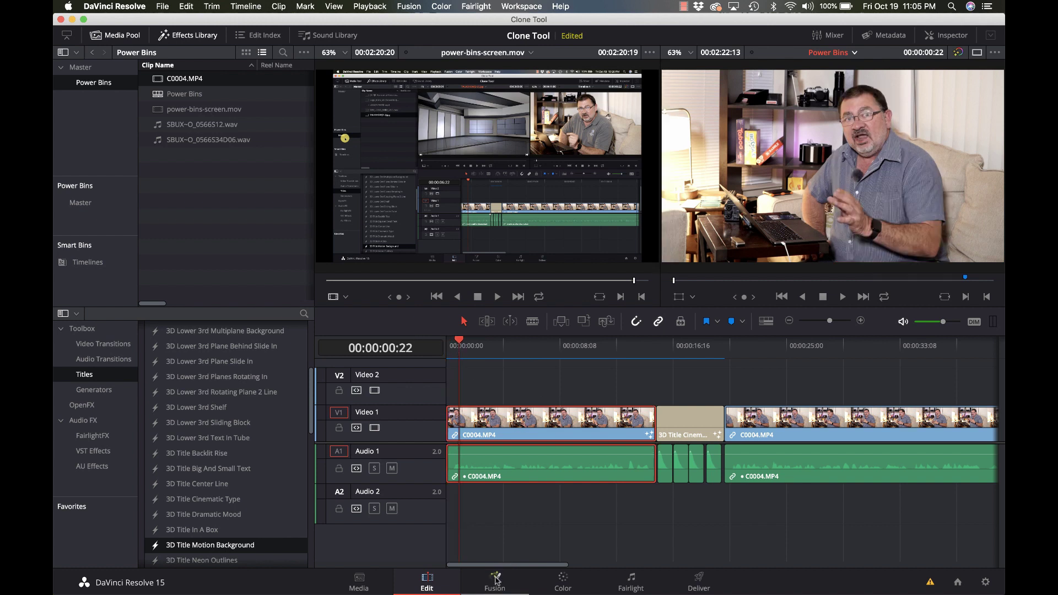
Switch the first clip to the Fusion page and deselect MediaIn1 in the node graph
{"action": "left_click", "coordinate": [496, 580]}
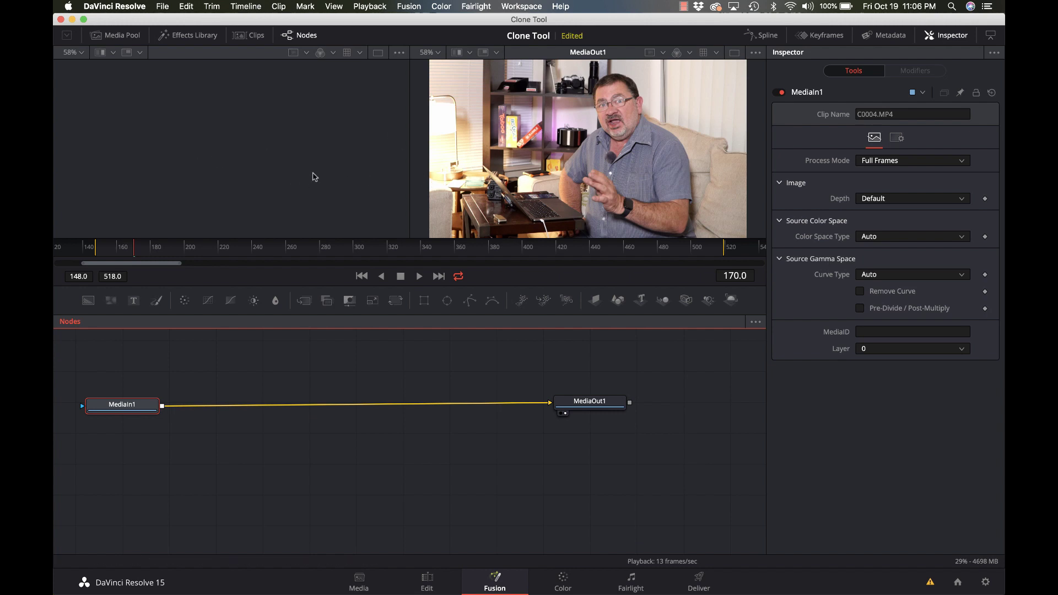
{"action": "left_click", "coordinate": [262, 362]}
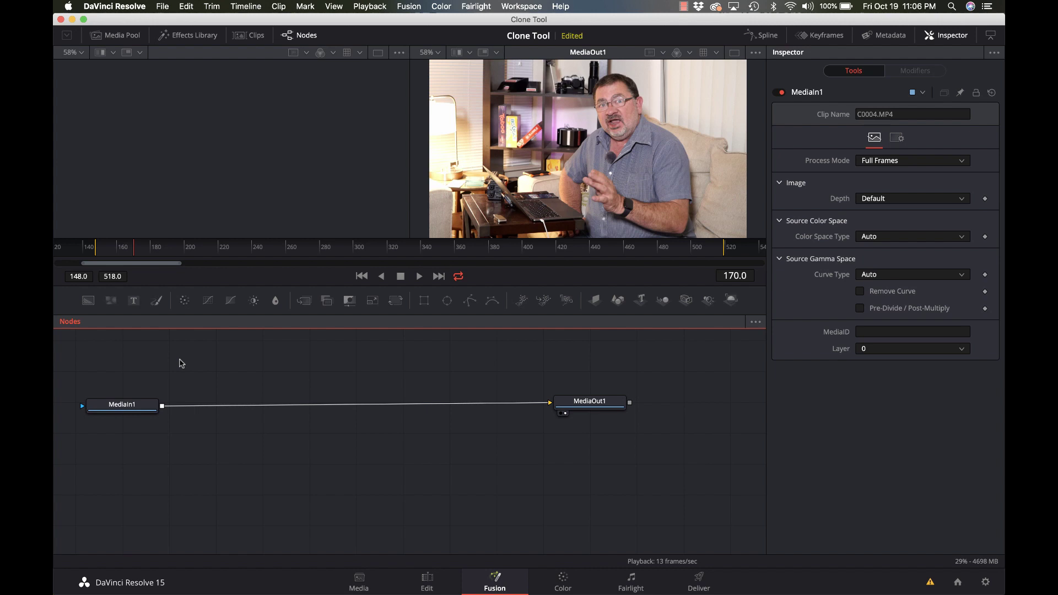
{"action": "key", "text": "shift+space"}
Add a Text+ node to the Fusion graph through the tool search
{"action": "type", "text": "merge"}
{"action": "key", "text": "BackSpace"}
{"action": "key", "text": "BackSpace"}
{"action": "key", "text": "BackSpace"}
{"action": "key", "text": "BackSpace"}
{"action": "key", "text": "BackSpace"}
{"action": "type", "text": "text"}
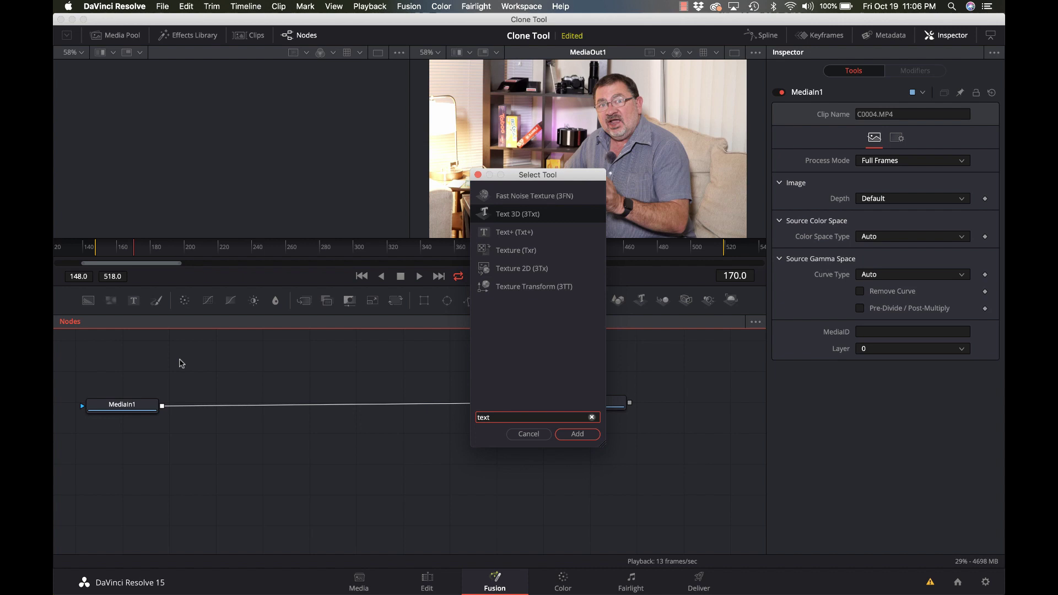
{"action": "left_click", "coordinate": [508, 239]}
{"action": "left_click", "coordinate": [575, 433]}
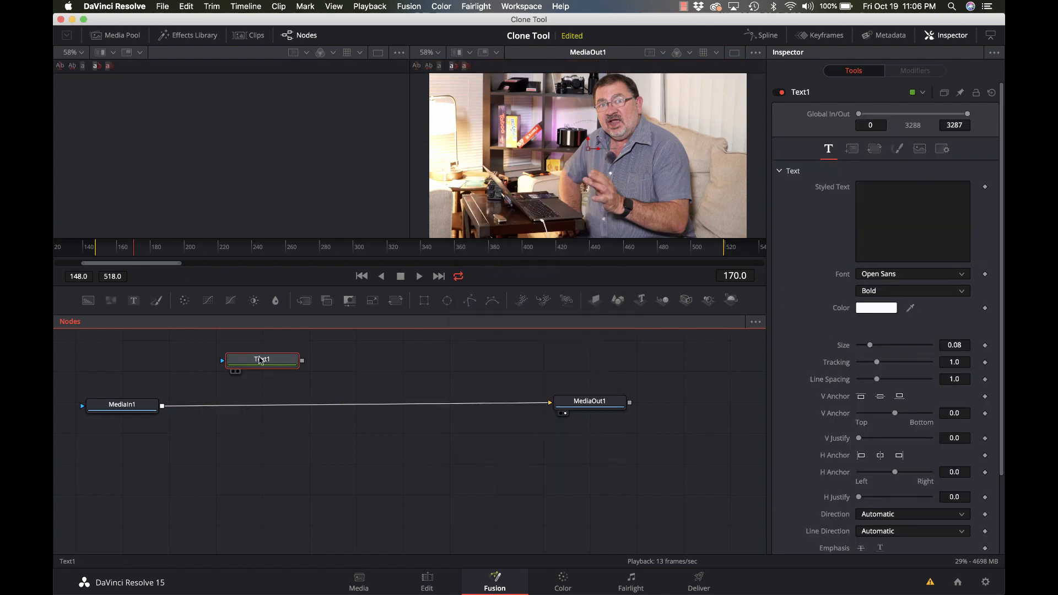
Enter 'Learn Davinci Resolve' as the Text+ node's styled text
{"action": "left_click", "coordinate": [887, 224]}
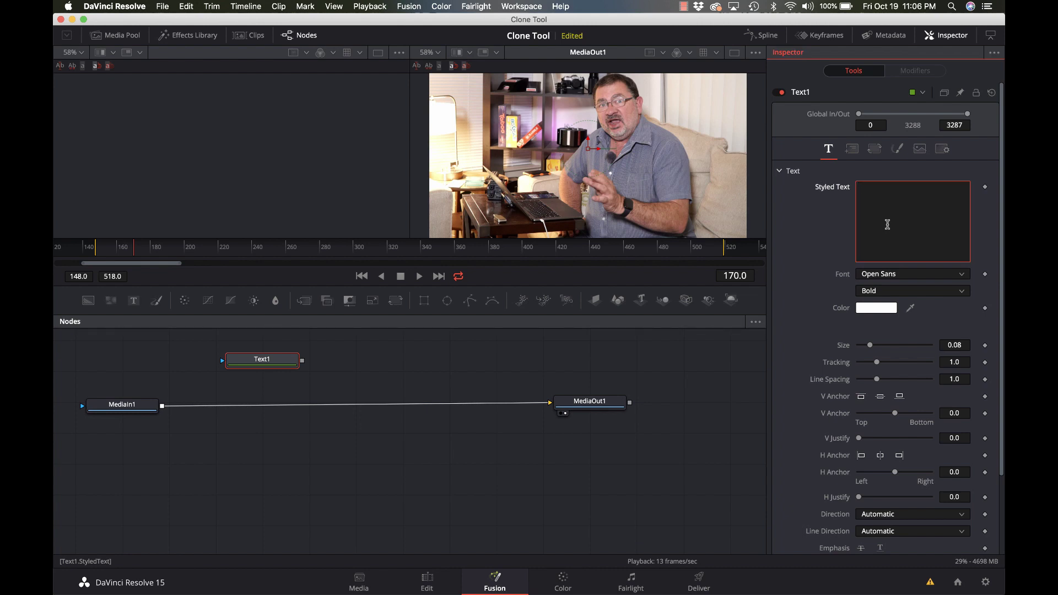
{"action": "type", "text": "Learn Davinci Resolve"}
{"action": "left_click", "coordinate": [456, 378]}
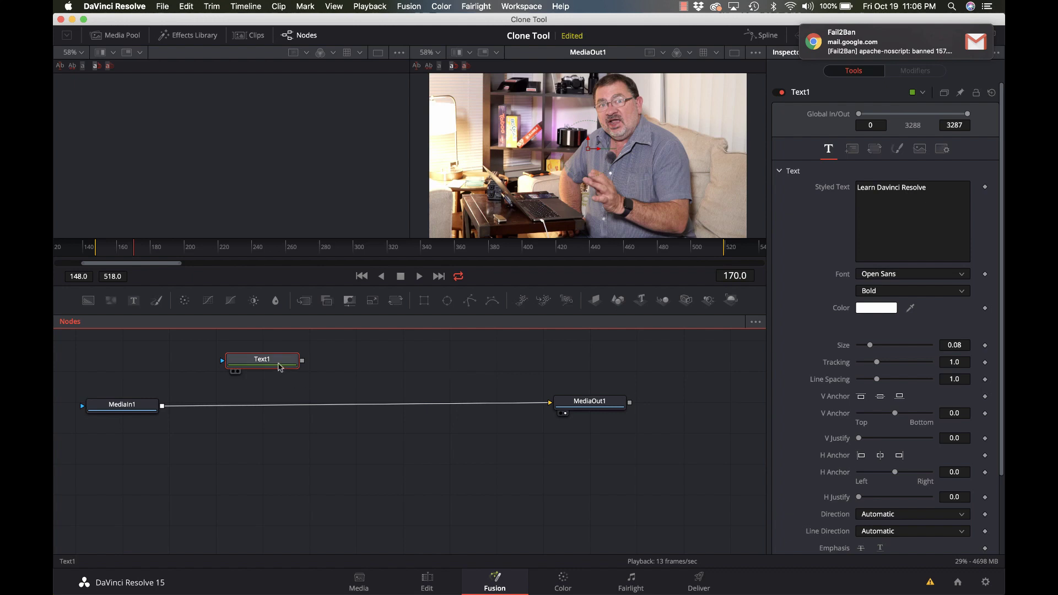
{"action": "key", "text": "1"}
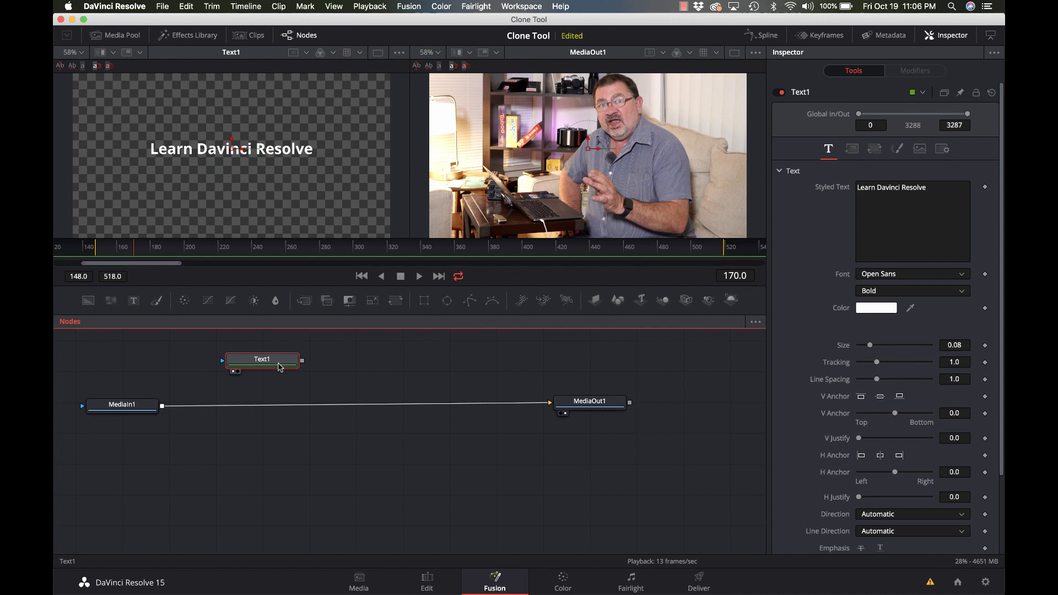
Show Text1 in the left viewer and MediaOut1's final output in the right viewer
{"action": "key", "text": "2"}
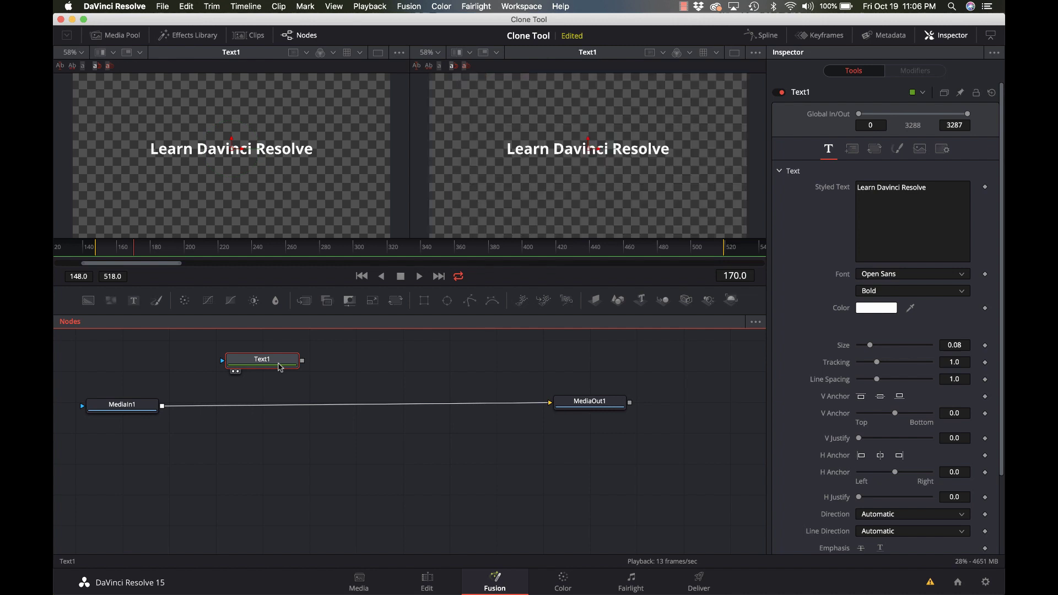
{"action": "key", "text": "2"}
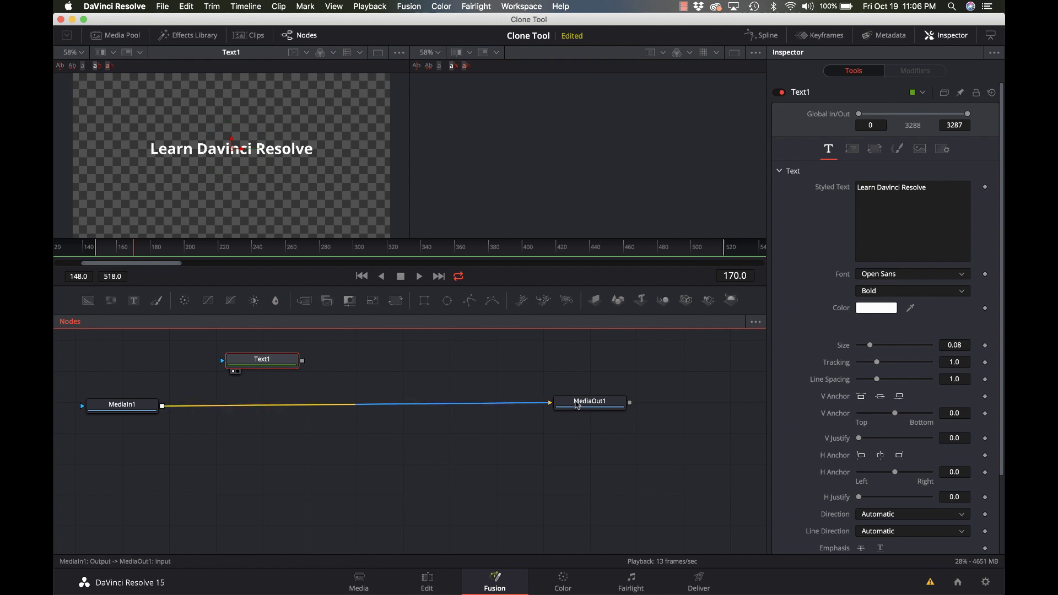
{"action": "left_click", "coordinate": [599, 407]}
{"action": "key", "text": "2"}
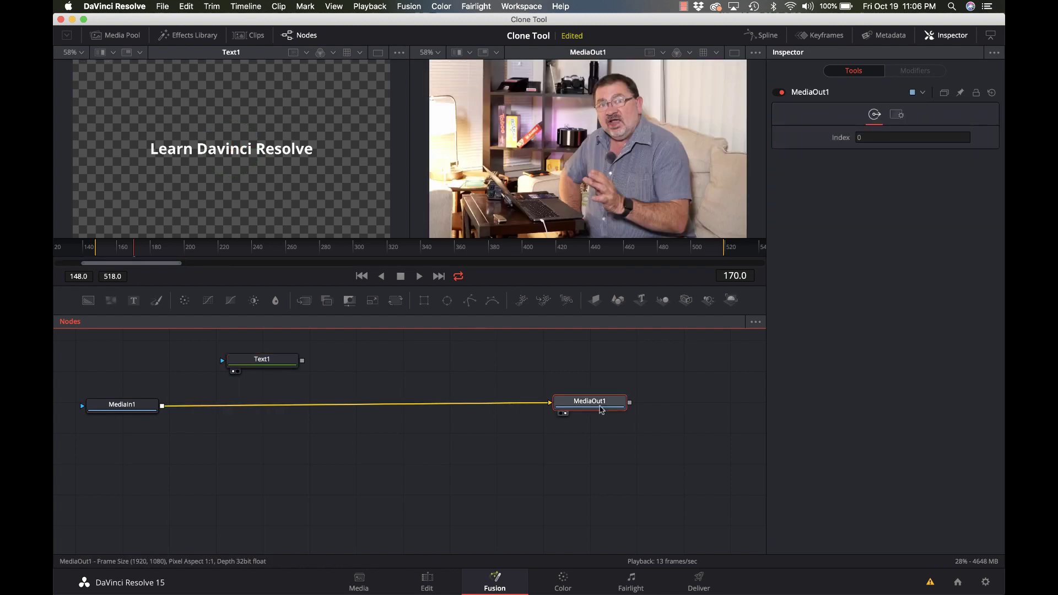
Drag the 'Learn Davinci Resolve' title down to the bottom of the frame
{"action": "left_click", "coordinate": [255, 360]}
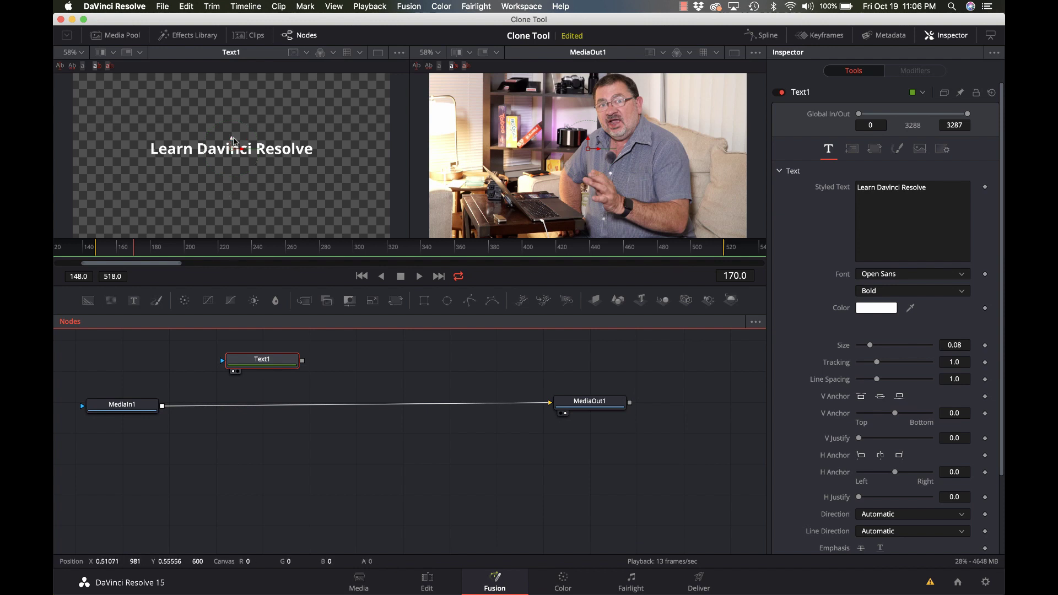
{"action": "left_click_drag", "start_coordinate": [234, 141], "coordinate": [230, 211]}
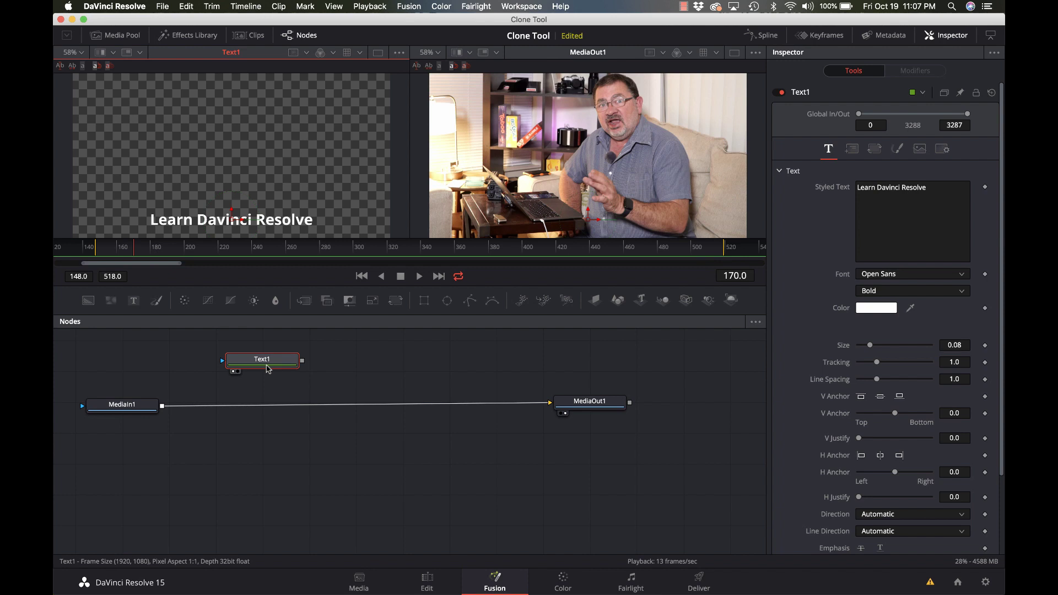
{"action": "mouse_move", "coordinate": [266, 368]}
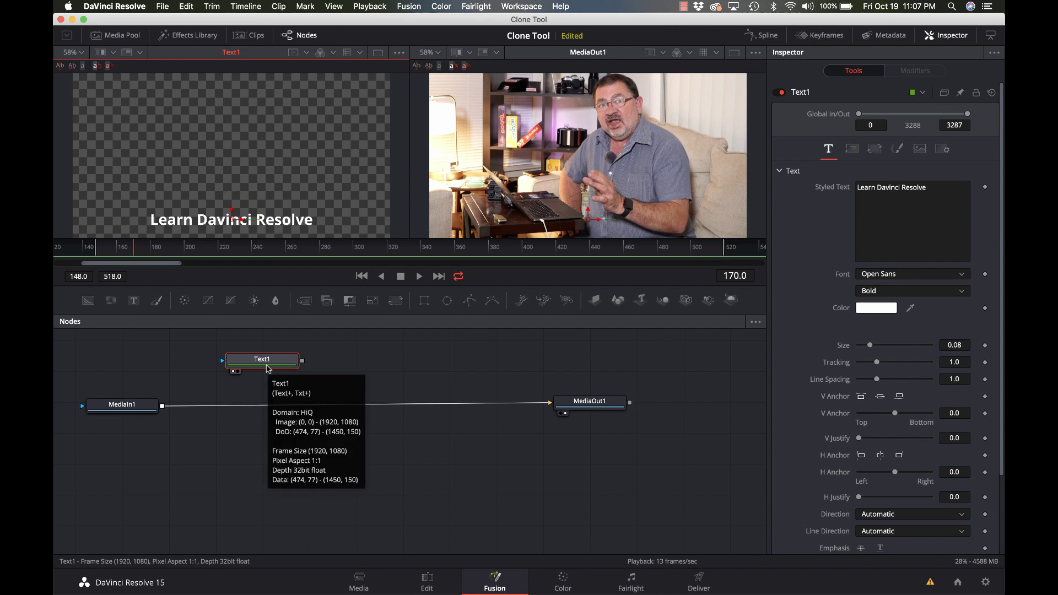
{"action": "left_click", "coordinate": [266, 368]}
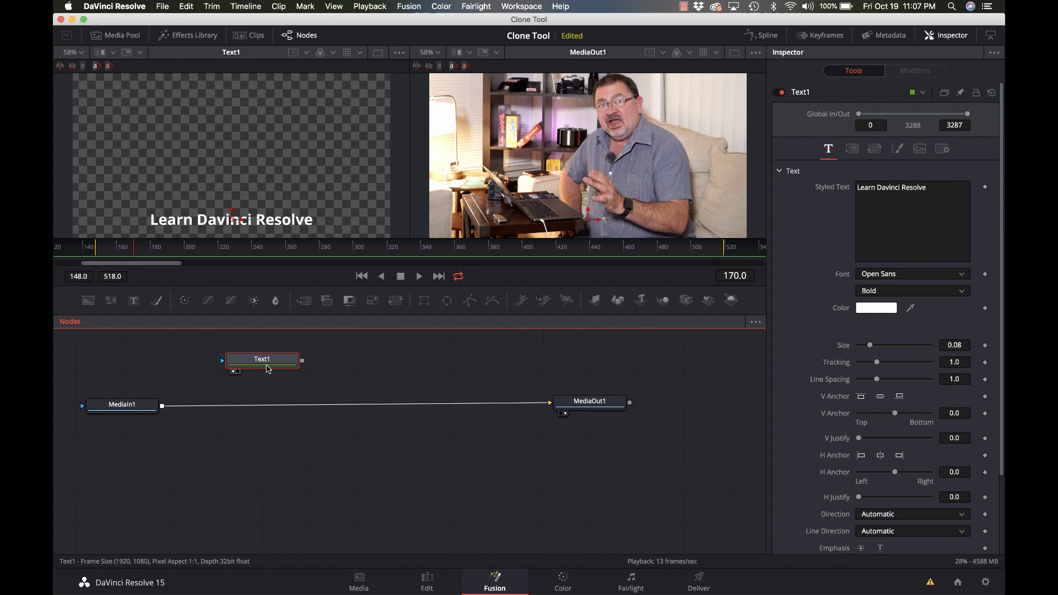
Insert a Merge node between MediaIn1 and MediaOut1 with Text1 as its foreground
{"action": "key", "text": "shift+space"}
{"action": "type", "text": "merg"}
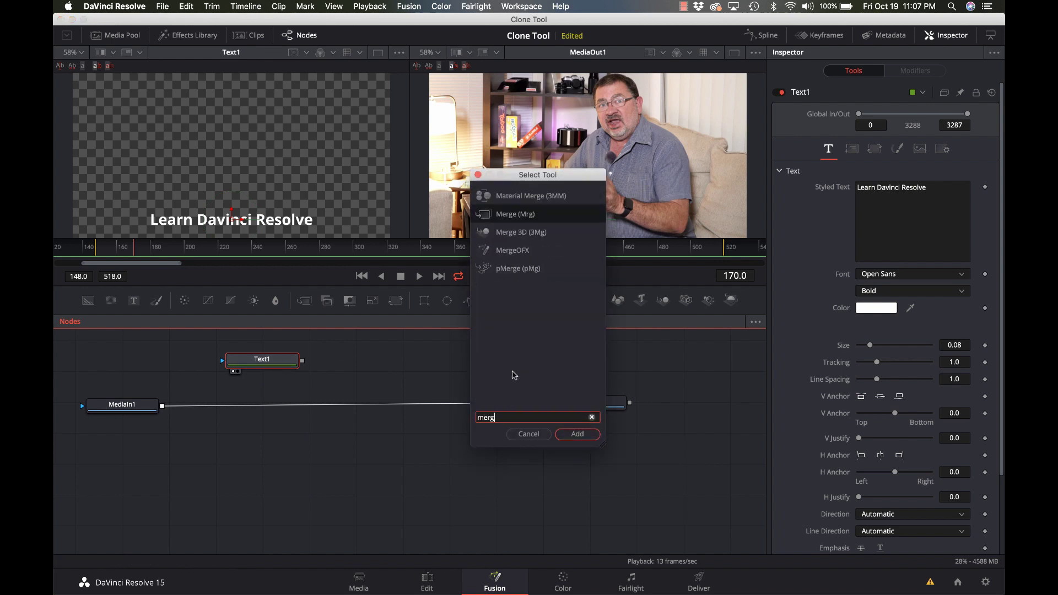
{"action": "key", "text": "Return"}
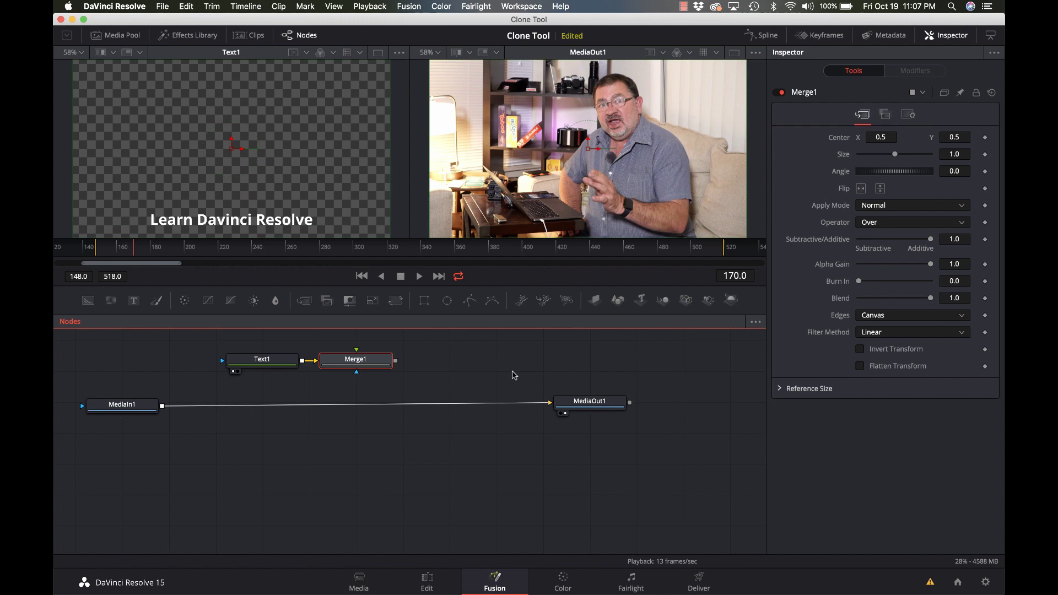
{"action": "left_click_drag", "start_coordinate": [368, 363], "coordinate": [470, 407]}
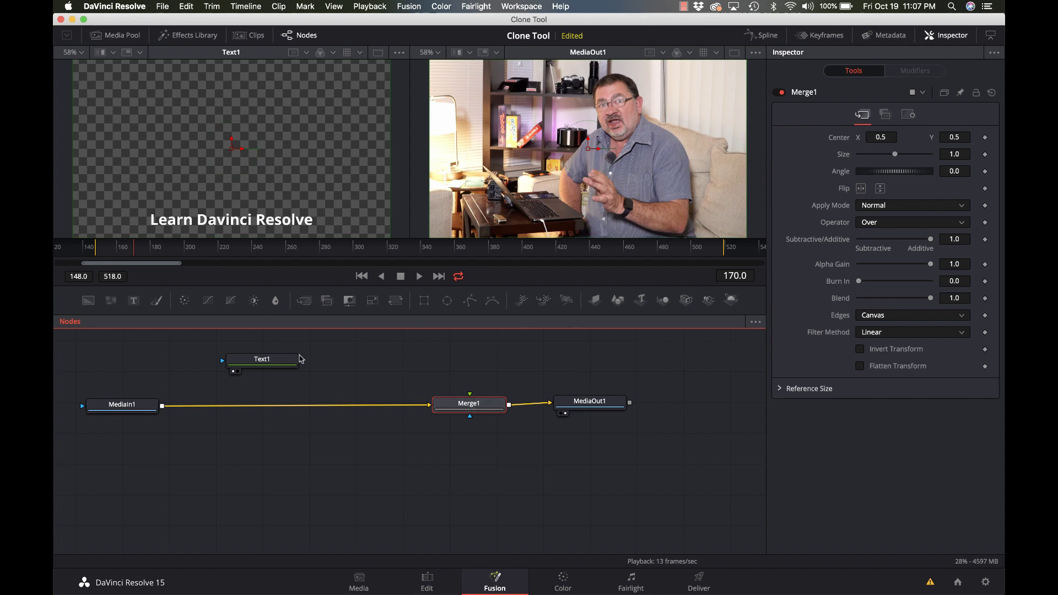
{"action": "left_click_drag", "start_coordinate": [303, 365], "coordinate": [449, 406]}
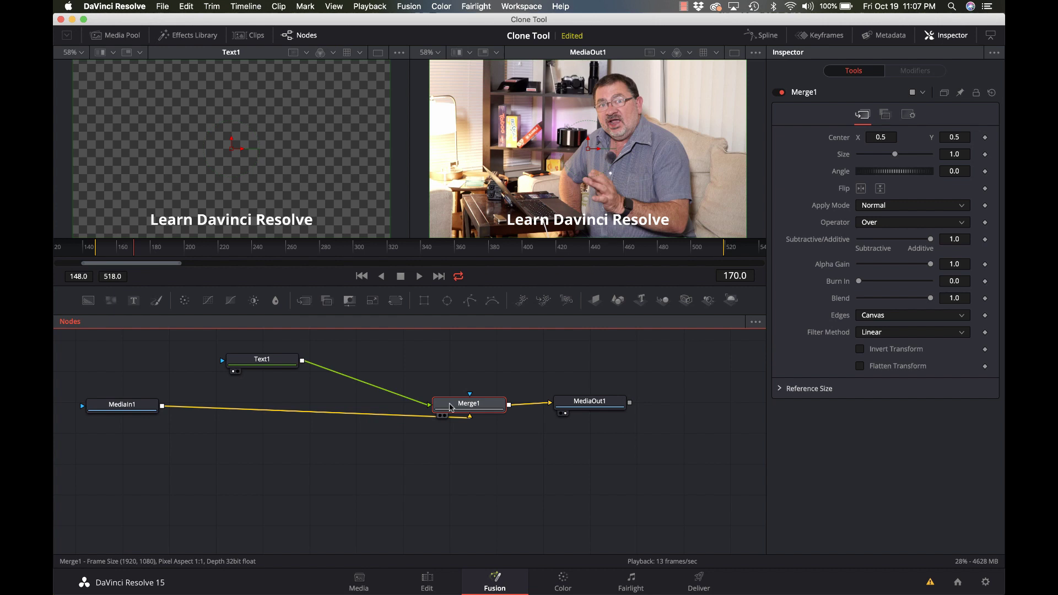
{"action": "left_click_drag", "start_coordinate": [450, 407], "coordinate": [450, 401]}
Keyframe Text1's Write On End from 0 at frame 170 to 1.0 at frame 191
{"action": "left_click", "coordinate": [276, 367]}
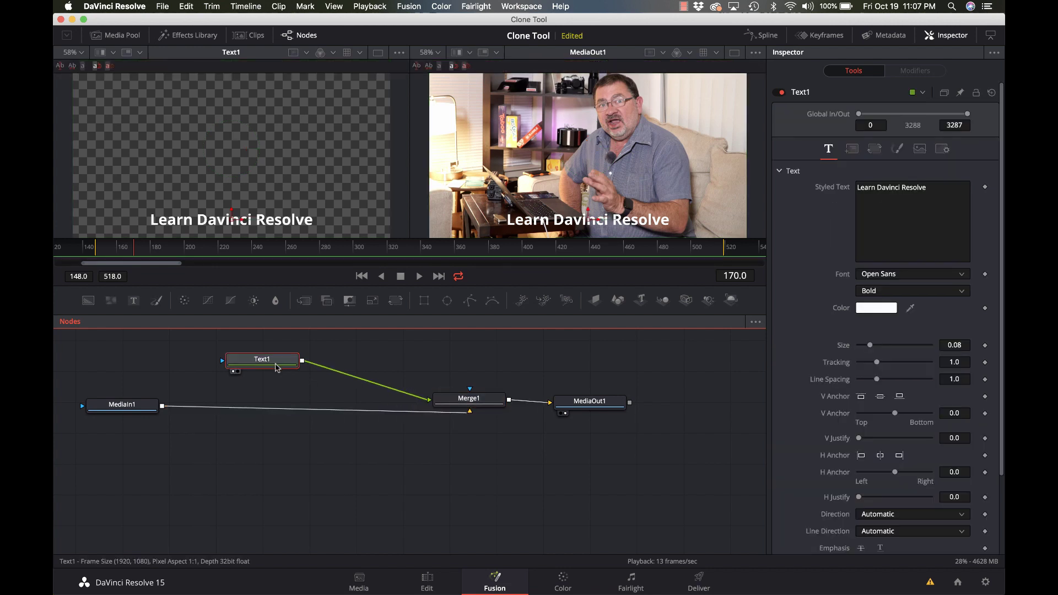
{"action": "scroll", "coordinate": [827, 364], "scroll_direction": "down", "scroll_amount": 5}
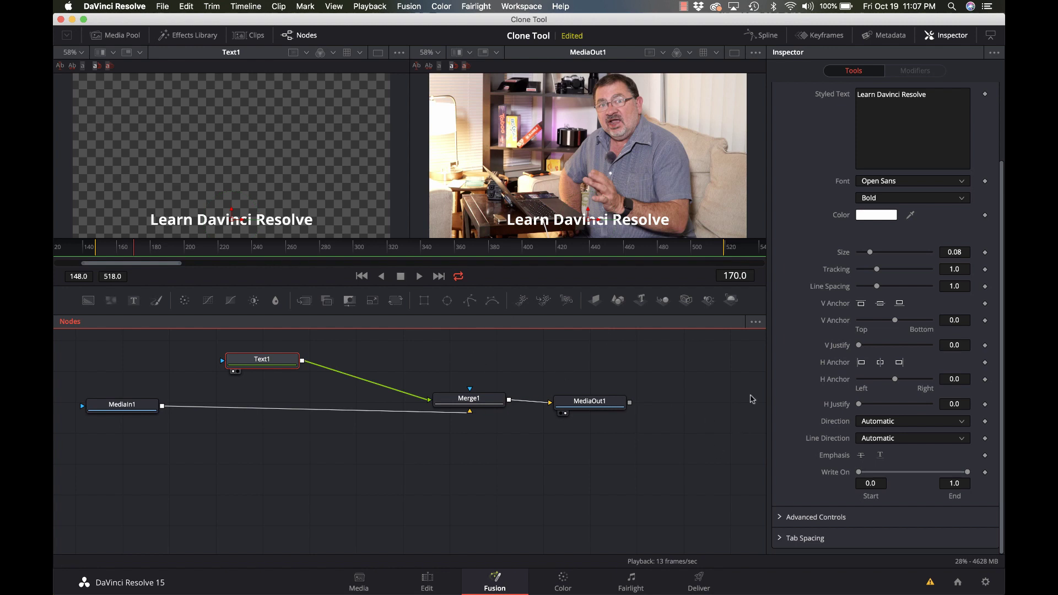
{"action": "mouse_move", "coordinate": [859, 473]}
{"action": "left_mouse_down"}
{"action": "mouse_move", "coordinate": [929, 473]}
{"action": "mouse_move", "coordinate": [853, 477]}
{"action": "left_mouse_up"}
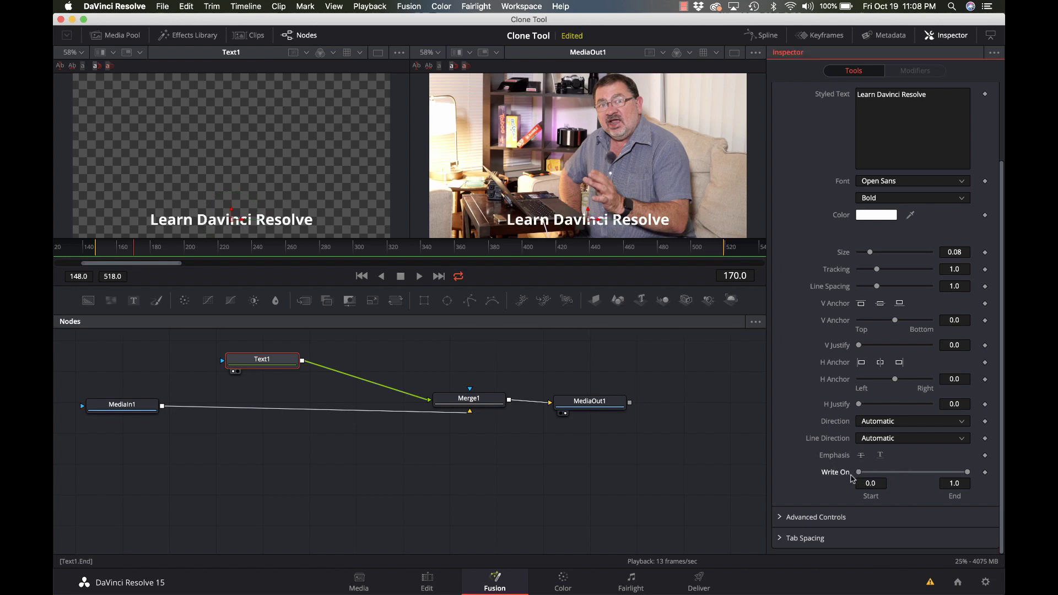
{"action": "left_click_drag", "start_coordinate": [968, 475], "coordinate": [862, 467]}
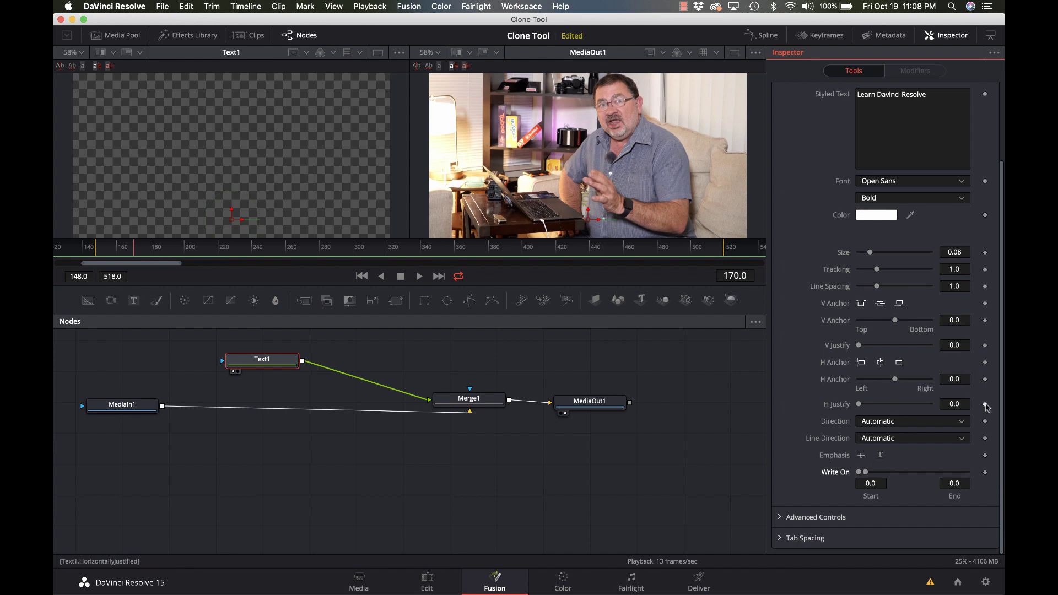
{"action": "left_click", "coordinate": [984, 473]}
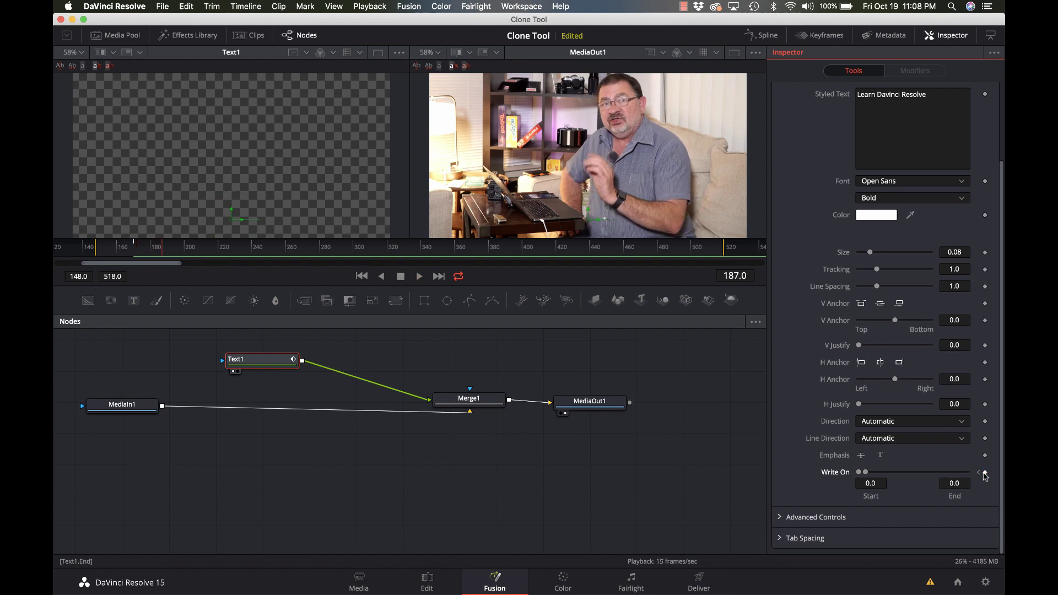
{"action": "left_click_drag", "start_coordinate": [865, 472], "coordinate": [976, 474]}
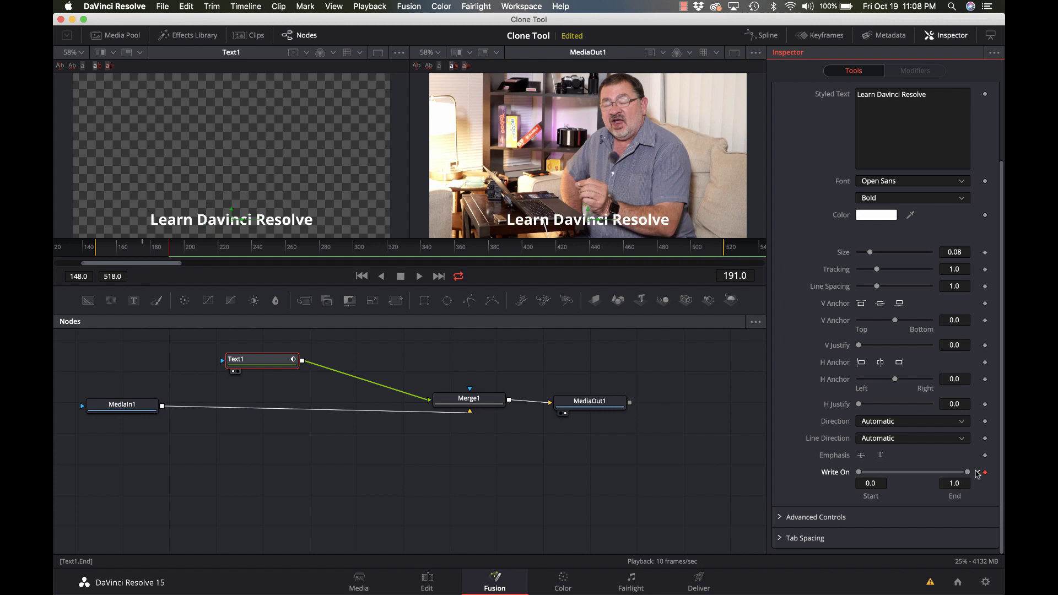
{"action": "left_click", "coordinate": [97, 253]}
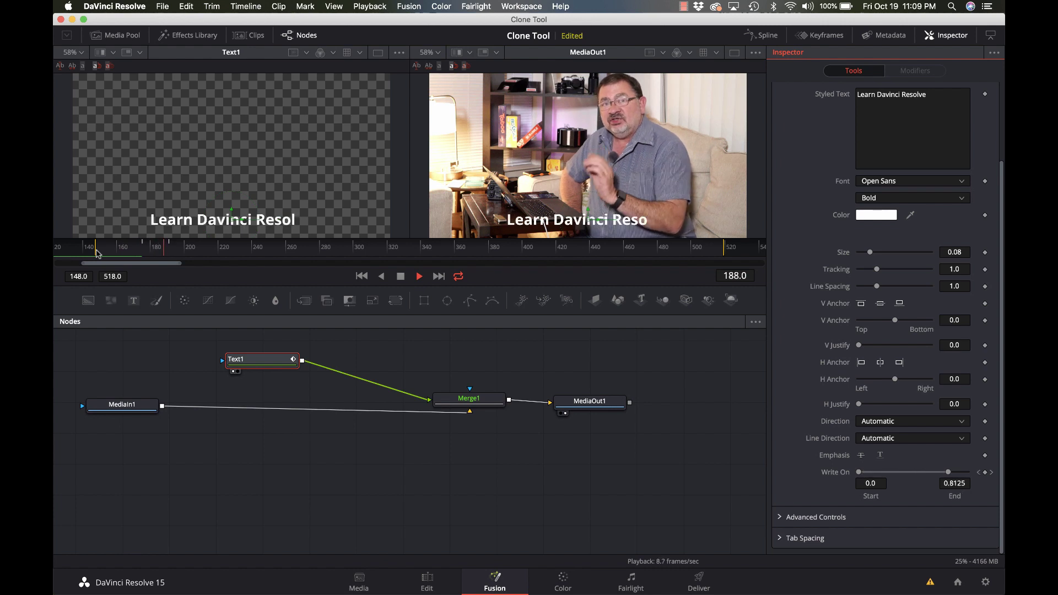
{"action": "key", "text": "space"}
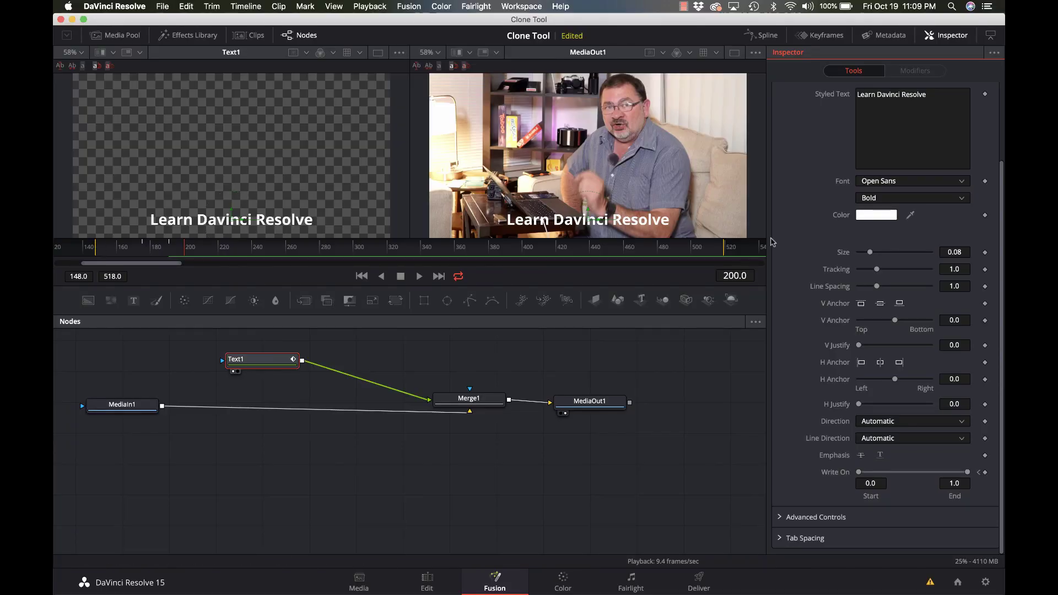
Set a character Spacing keyframe of 1.0 at frame 240 in Text1's Transform tab
{"action": "scroll", "coordinate": [798, 247], "scroll_direction": "up", "scroll_amount": 3}
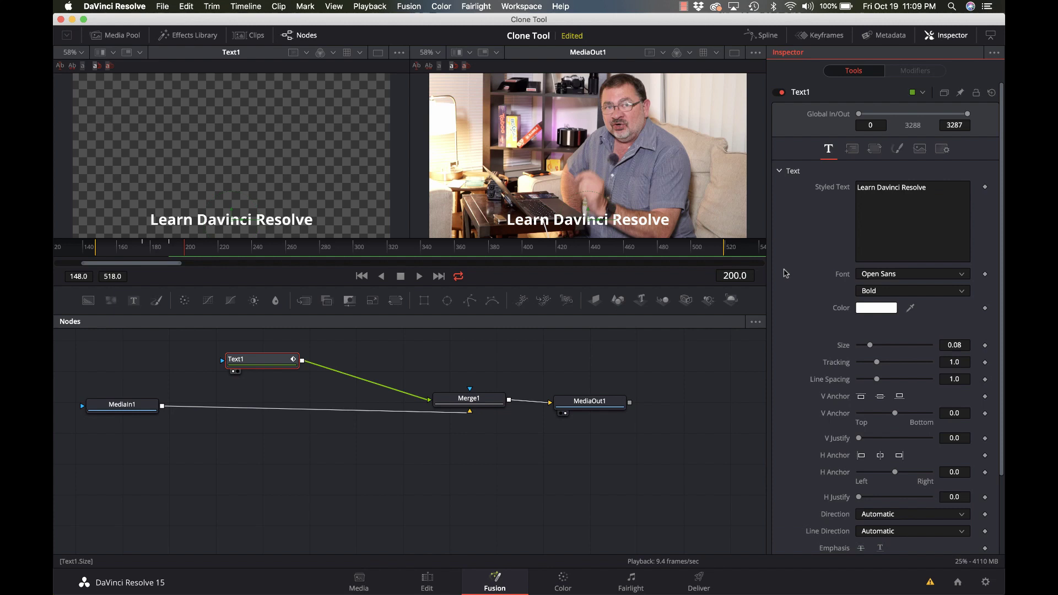
{"action": "left_click", "coordinate": [850, 152]}
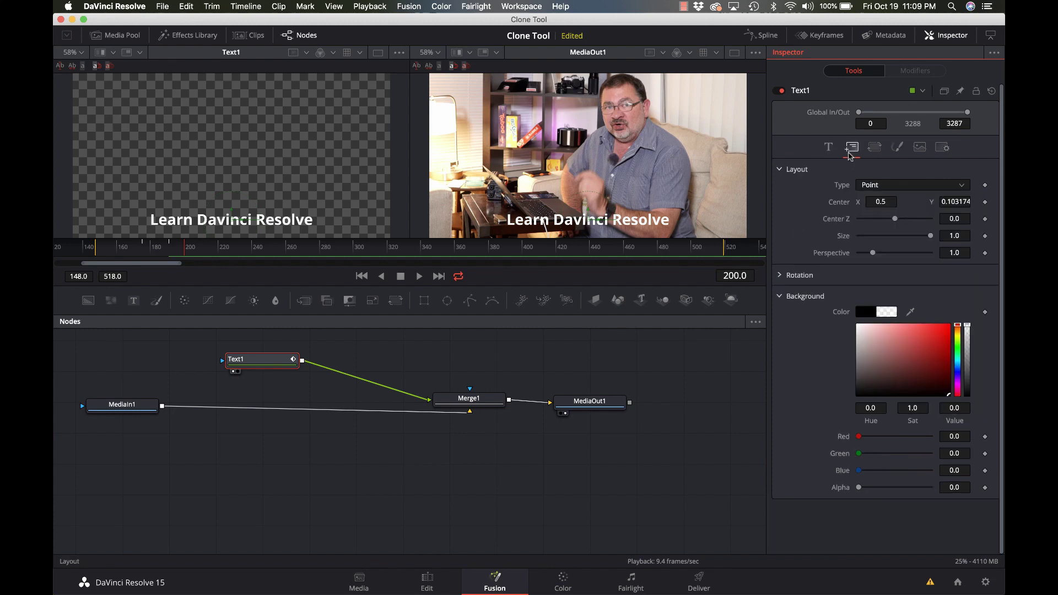
{"action": "left_click", "coordinate": [873, 147]}
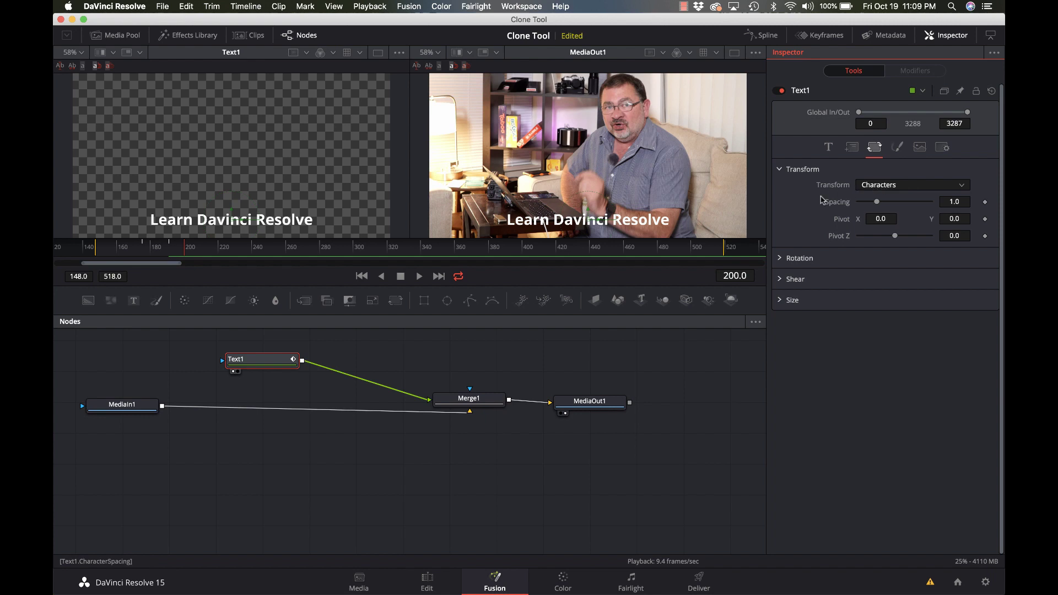
{"action": "key", "text": "space"}
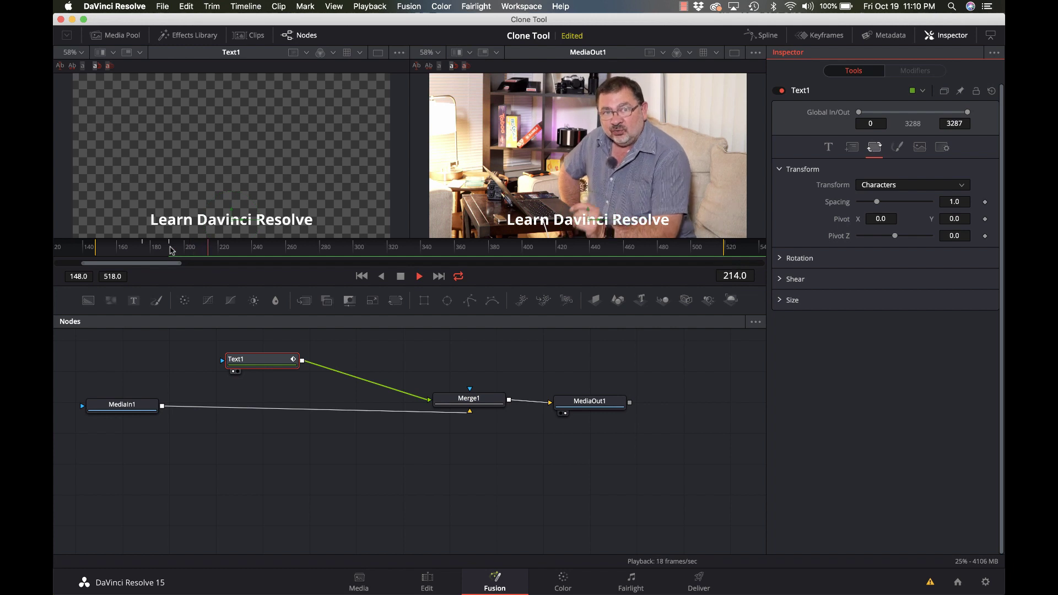
{"action": "key", "text": "space"}
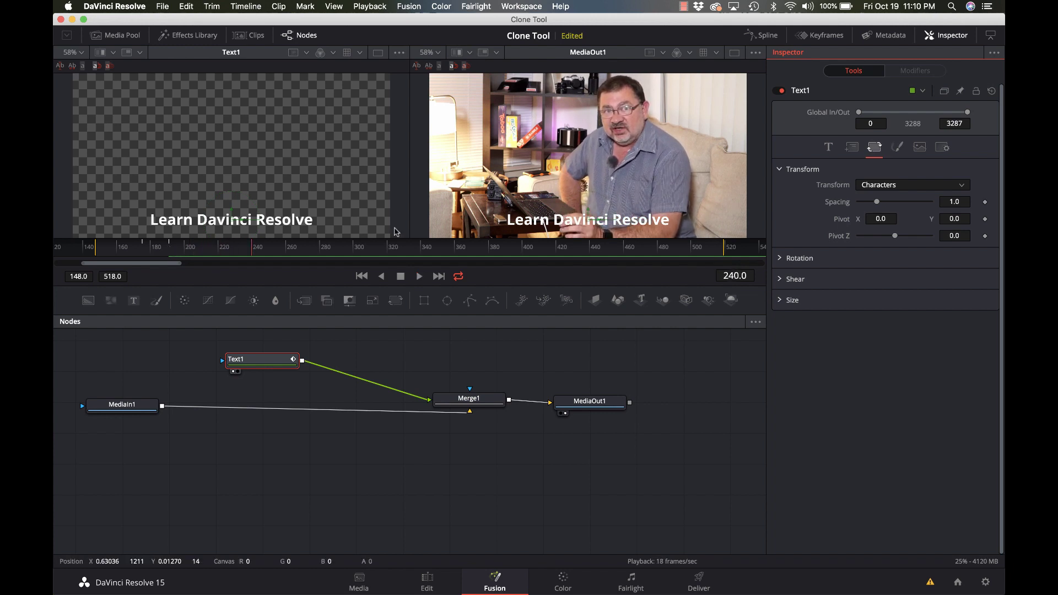
{"action": "left_click", "coordinate": [985, 203]}
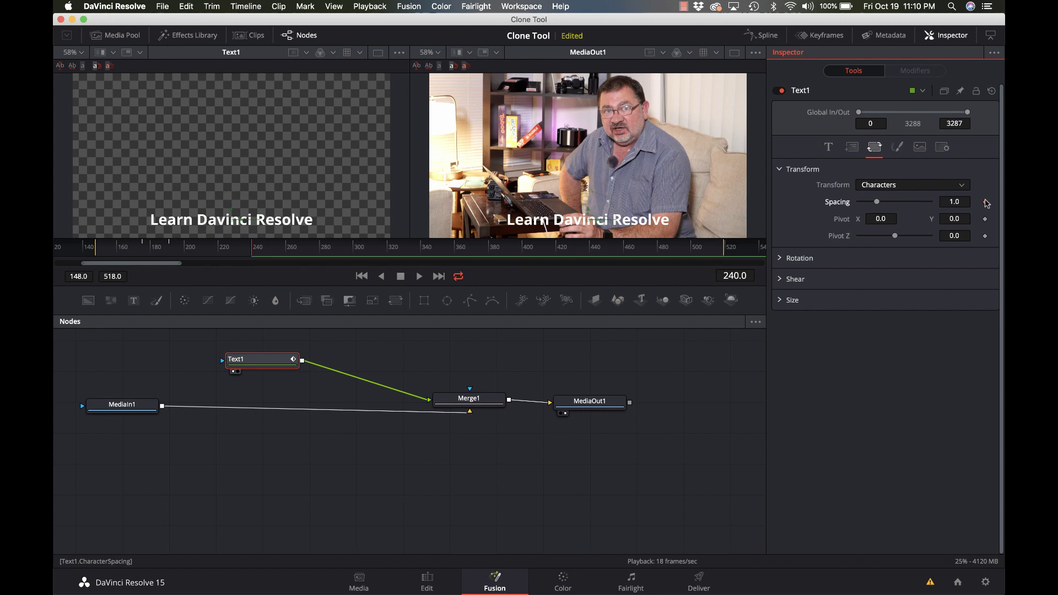
At frame 300, widen the title's Spacing to about 1.417
{"action": "key", "text": "space"}
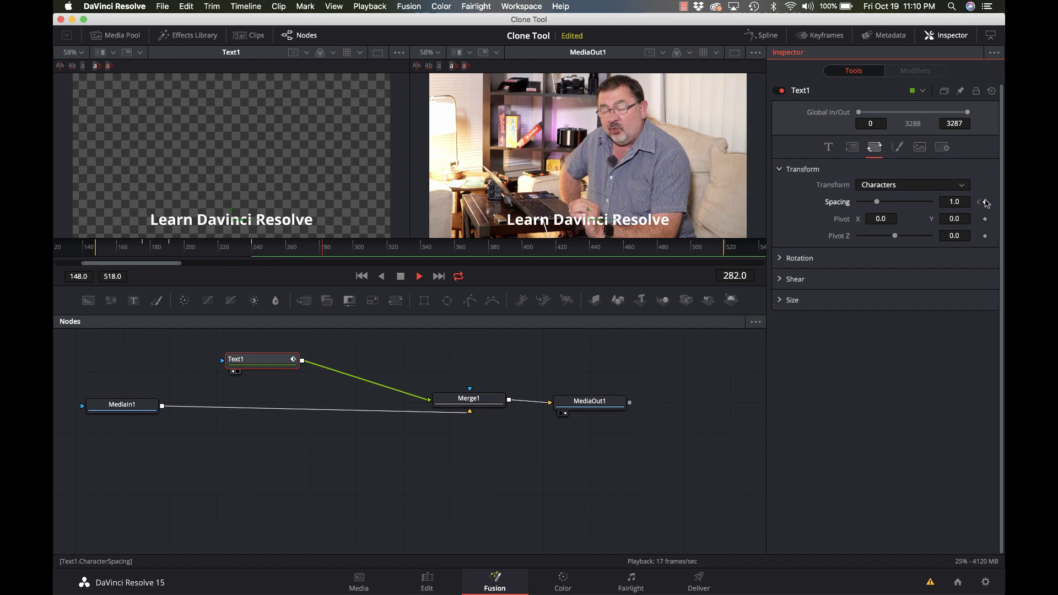
{"action": "key", "text": "space"}
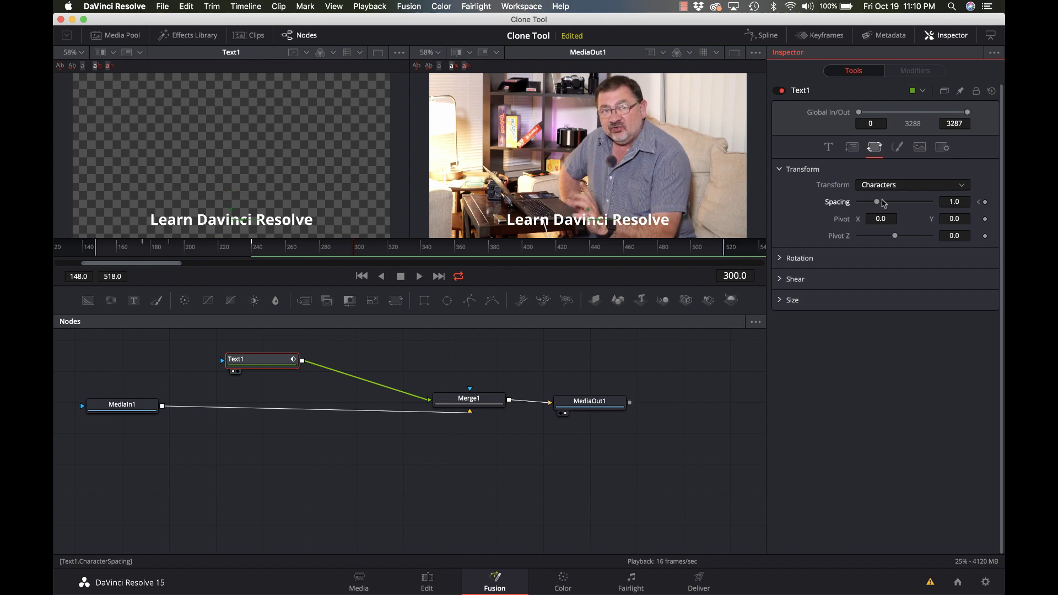
{"action": "left_click_drag", "start_coordinate": [878, 204], "coordinate": [885, 205]}
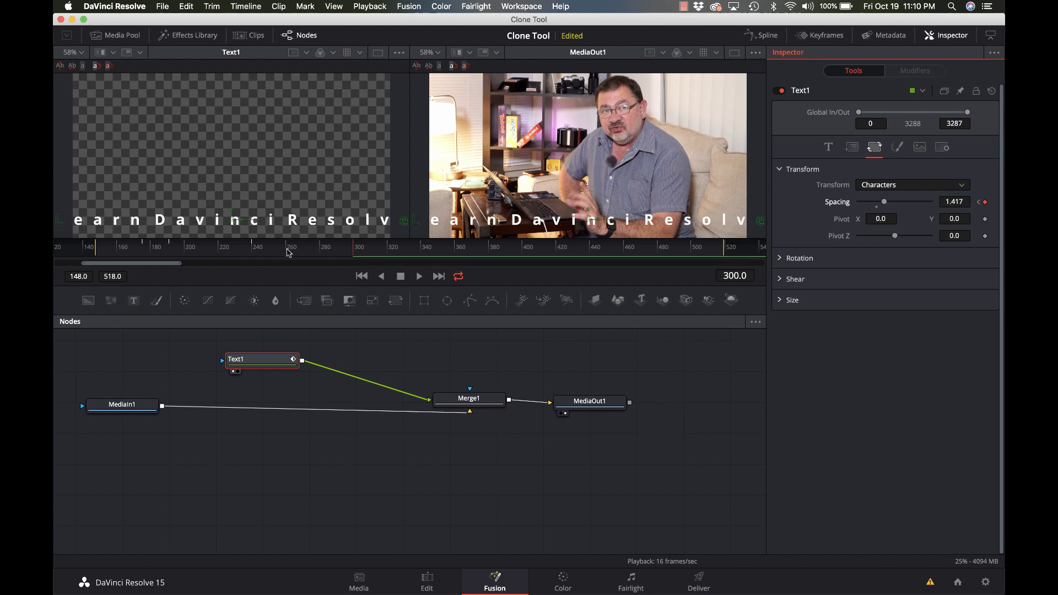
{"action": "left_click", "coordinate": [164, 248]}
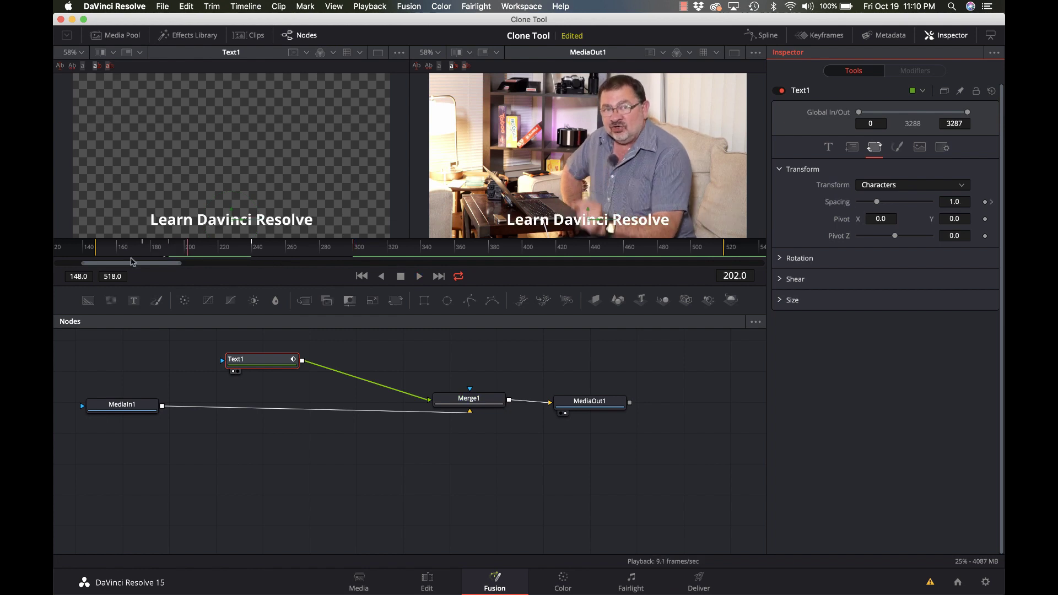
{"action": "left_click_drag", "start_coordinate": [132, 249], "coordinate": [100, 255]}
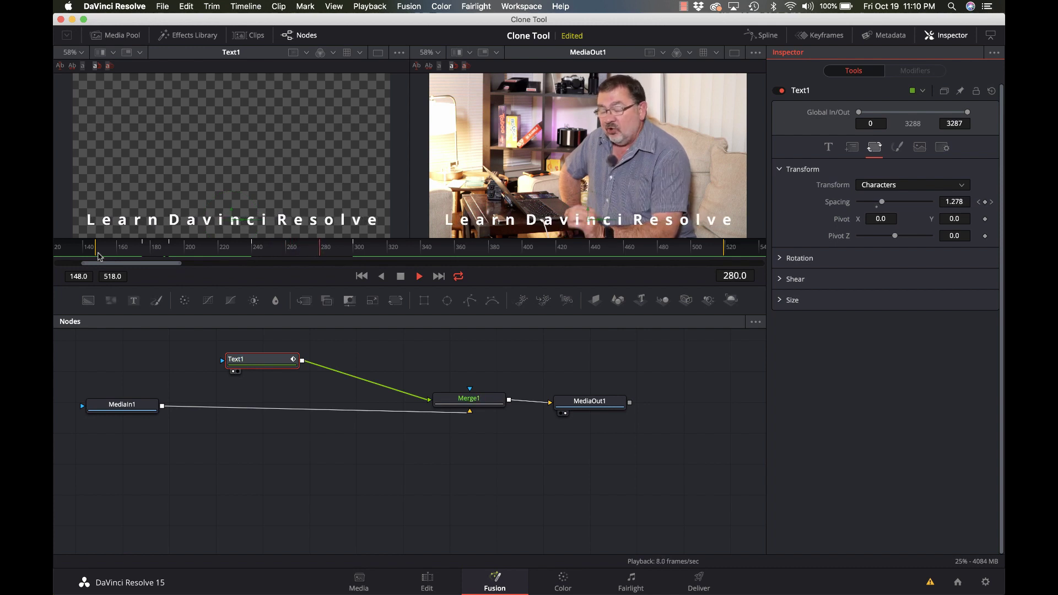
{"action": "key", "text": "space"}
{"action": "key", "text": "Left"}
{"action": "key", "text": "Left"}
{"action": "key", "text": "Left"}
{"action": "key", "text": "Left"}
{"action": "key", "text": "Left"}
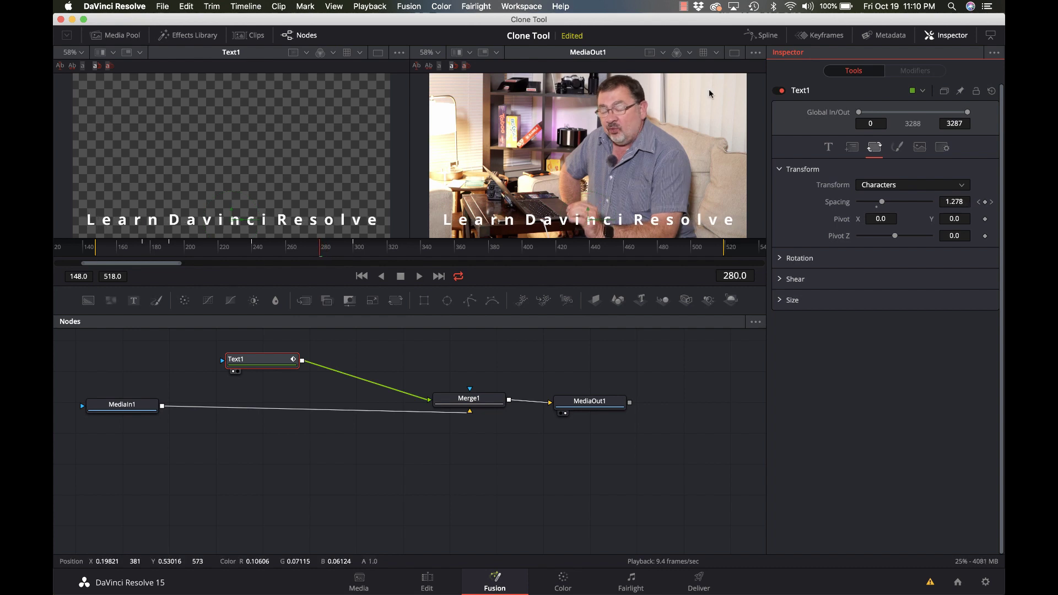
Look through Text1's Shading, Text and Layout tabs, settling on Shading with its opacity and colour
{"action": "left_click", "coordinate": [899, 148]}
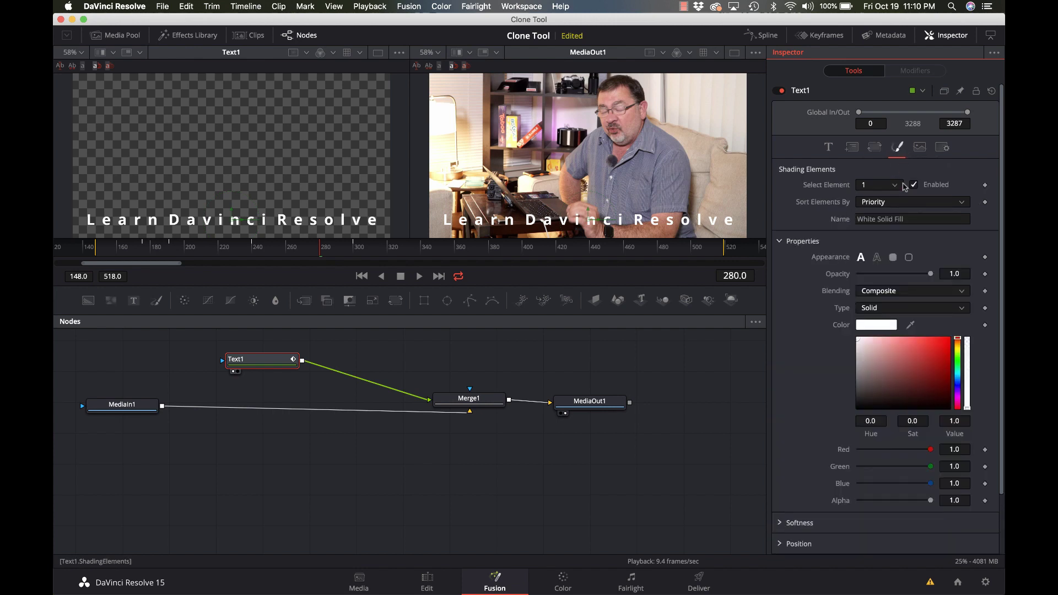
{"action": "scroll", "coordinate": [908, 220], "scroll_direction": "down", "scroll_amount": 3}
{"action": "scroll", "coordinate": [909, 248], "scroll_direction": "up", "scroll_amount": 3}
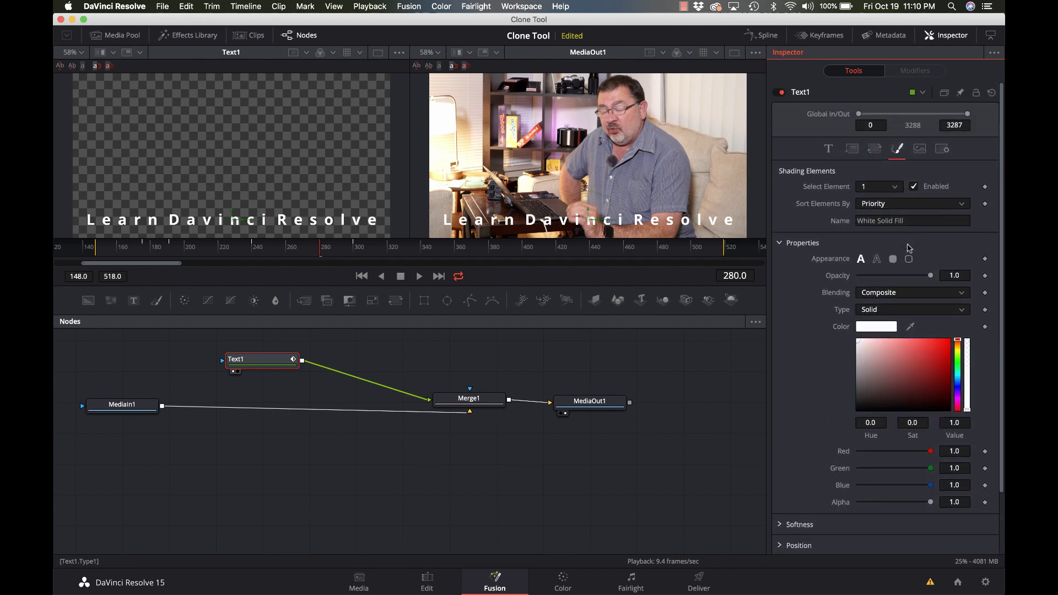
{"action": "left_click", "coordinate": [828, 149]}
{"action": "scroll", "coordinate": [818, 353], "scroll_direction": "down", "scroll_amount": 4}
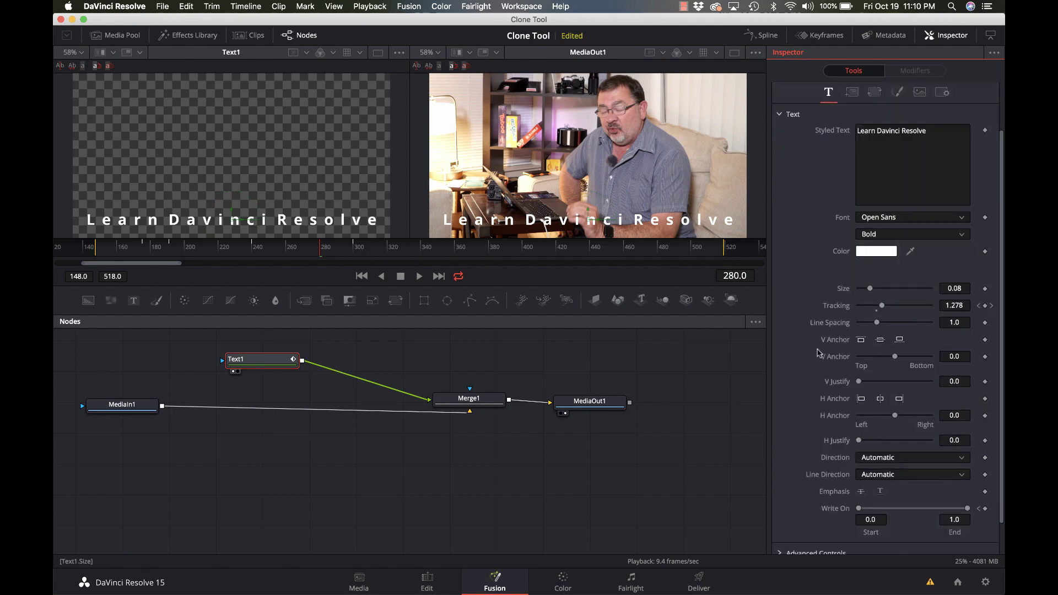
{"action": "scroll", "coordinate": [819, 353], "scroll_direction": "up", "scroll_amount": 2}
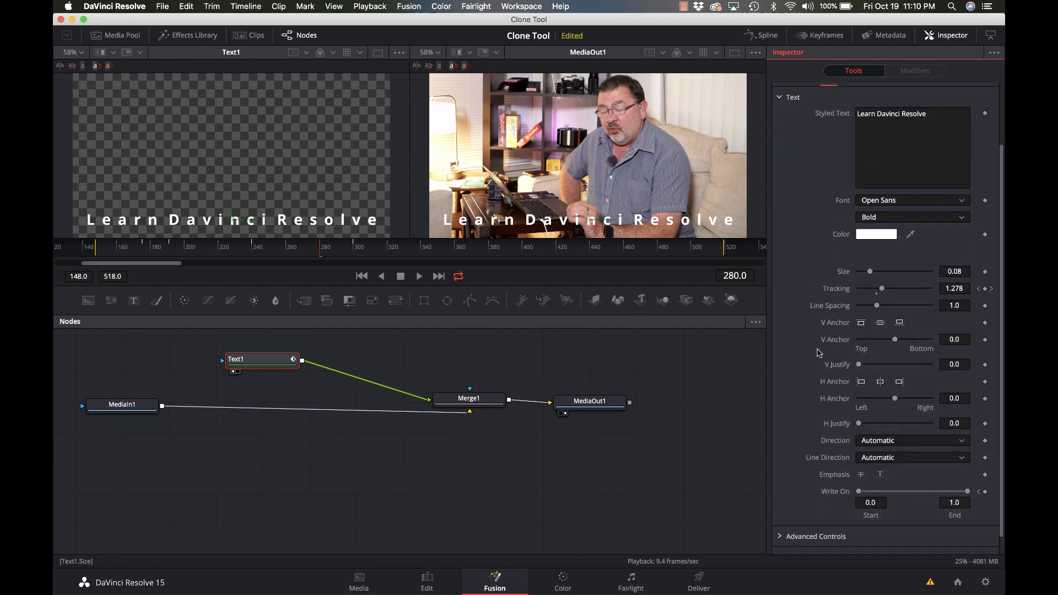
{"action": "scroll", "coordinate": [819, 353], "scroll_direction": "up", "scroll_amount": 2}
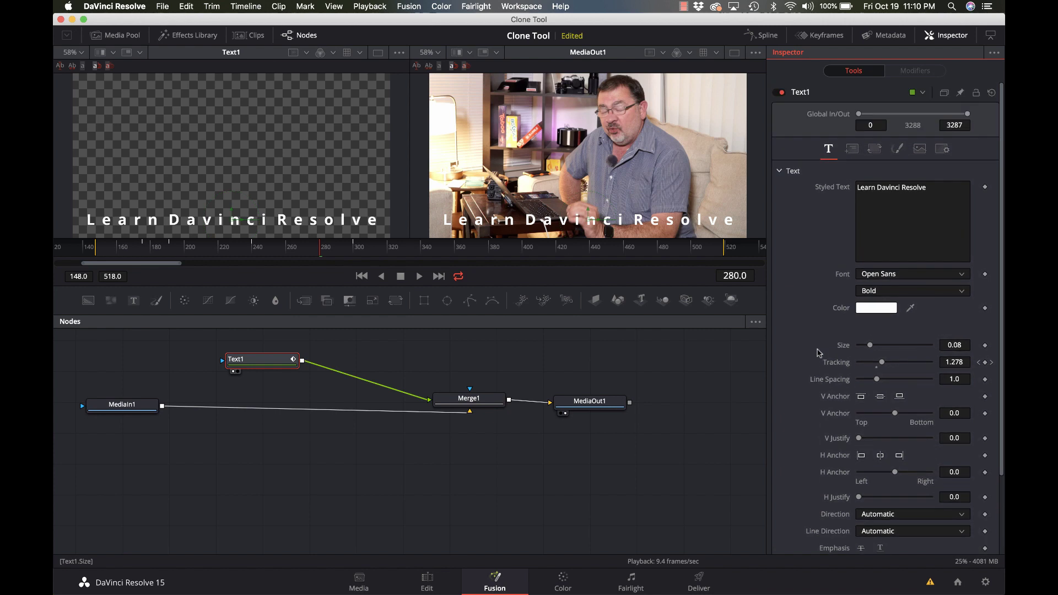
{"action": "left_click", "coordinate": [851, 148]}
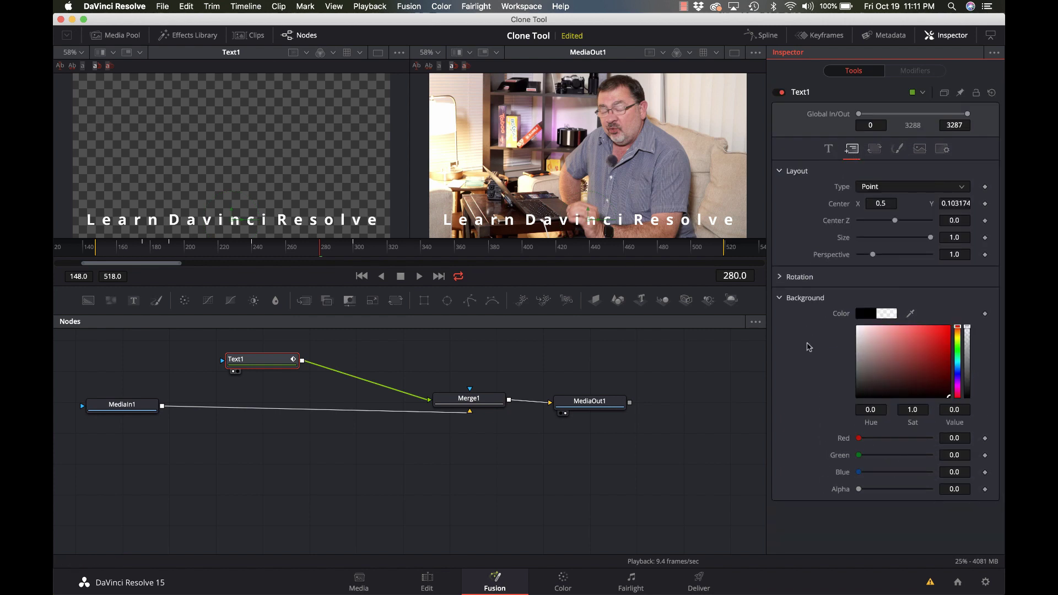
{"action": "left_click", "coordinate": [896, 151]}
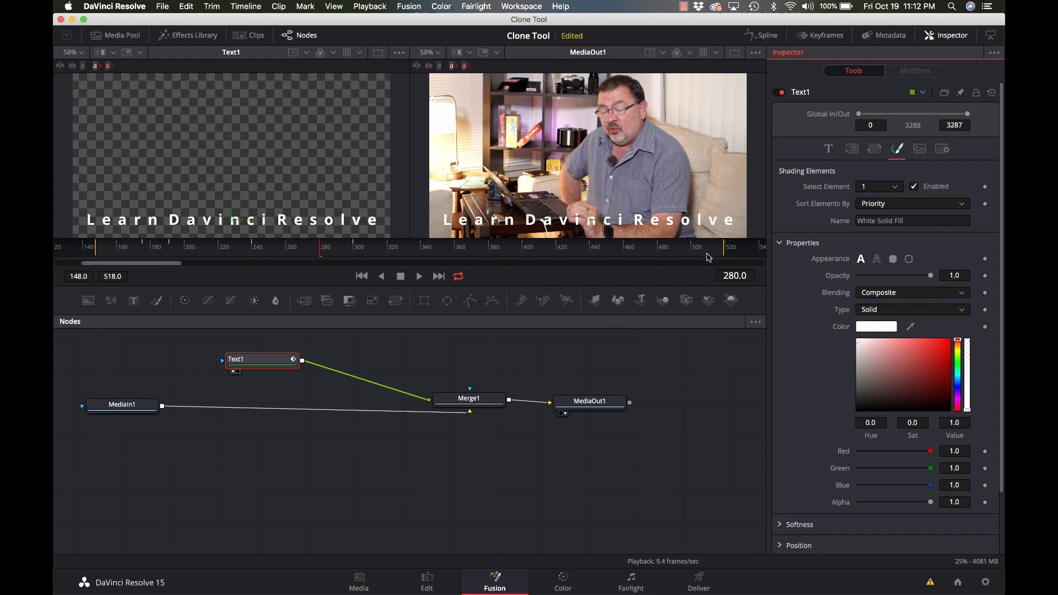
{"action": "left_click_drag", "start_coordinate": [709, 257], "coordinate": [689, 258]}
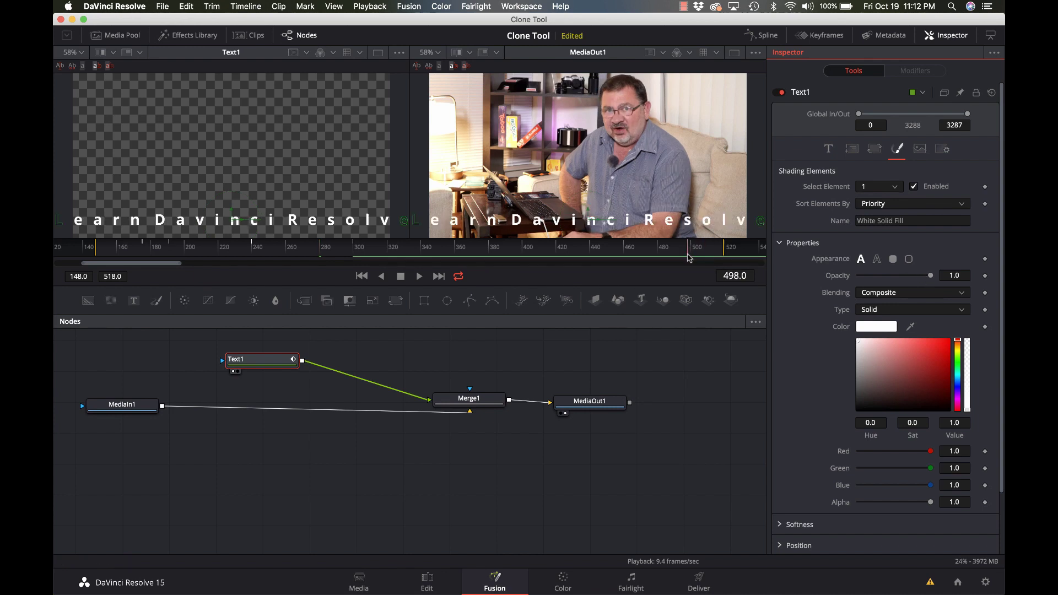
Keyframe the title's Opacity from 1.0 down to 0 by frame 289
{"action": "left_click_drag", "start_coordinate": [358, 252], "coordinate": [312, 254]}
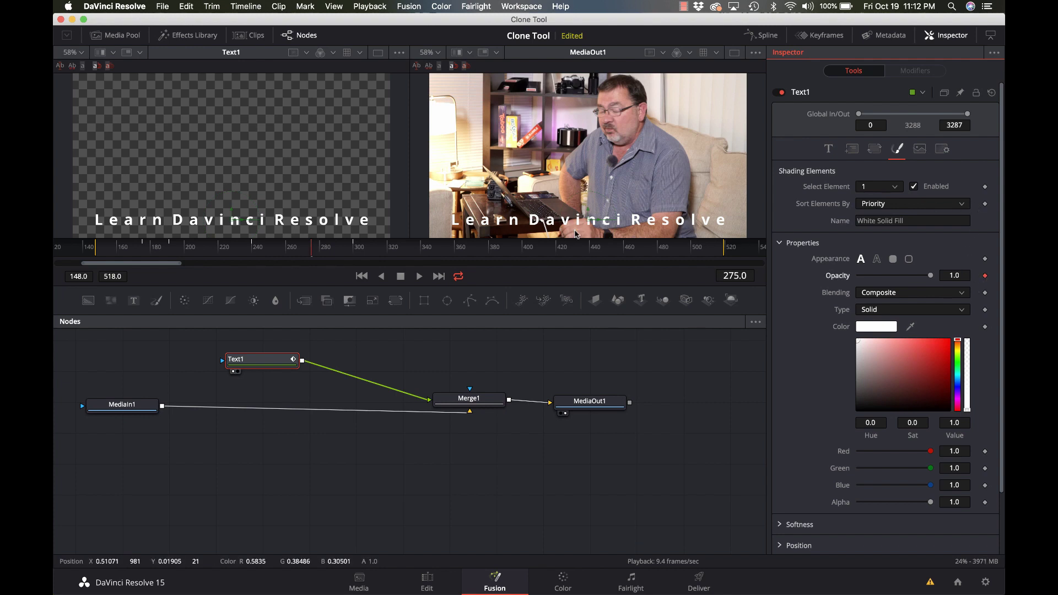
{"action": "key", "text": "space"}
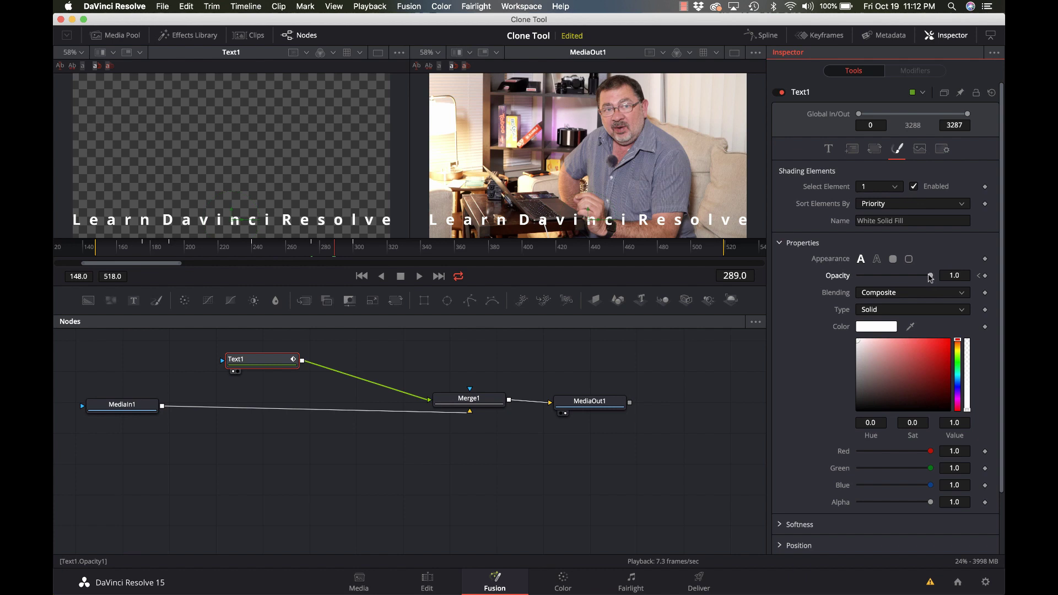
{"action": "left_click_drag", "start_coordinate": [930, 277], "coordinate": [856, 288]}
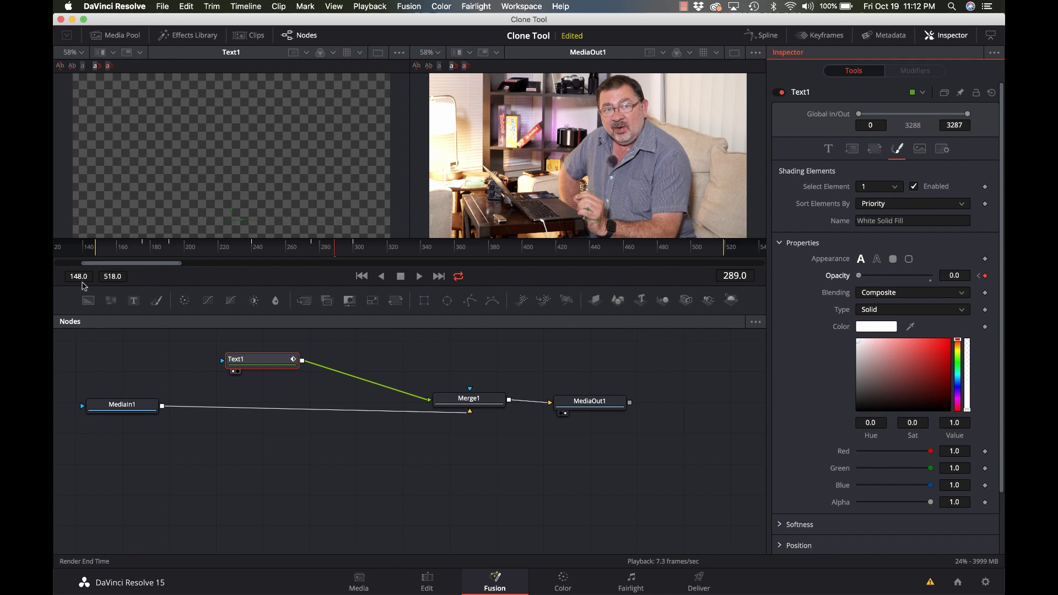
{"action": "left_click", "coordinate": [98, 251]}
{"action": "left_click_drag", "start_coordinate": [97, 253], "coordinate": [94, 255]}
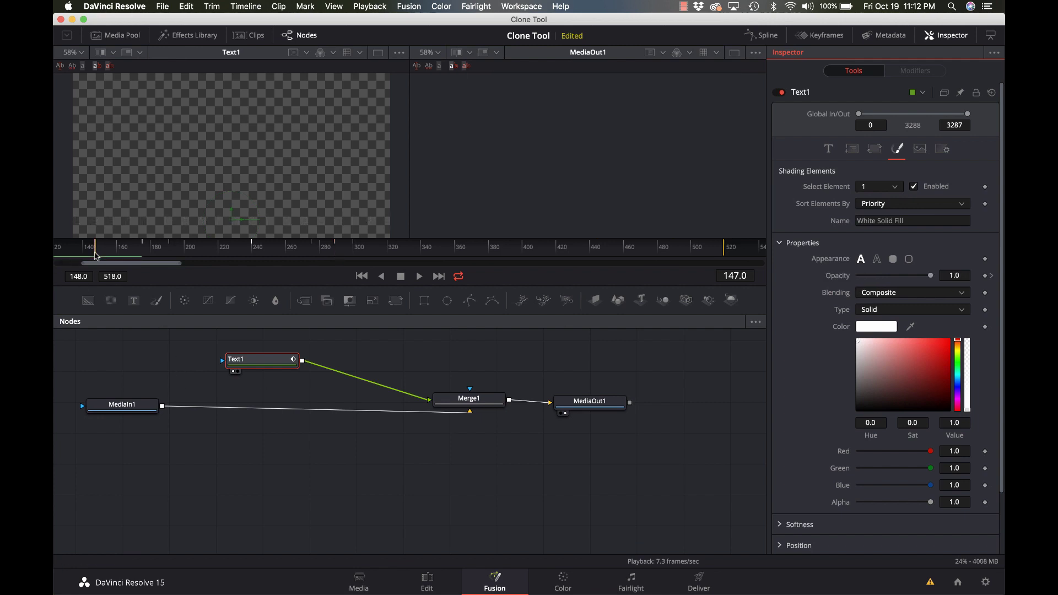
{"action": "key", "text": "space"}
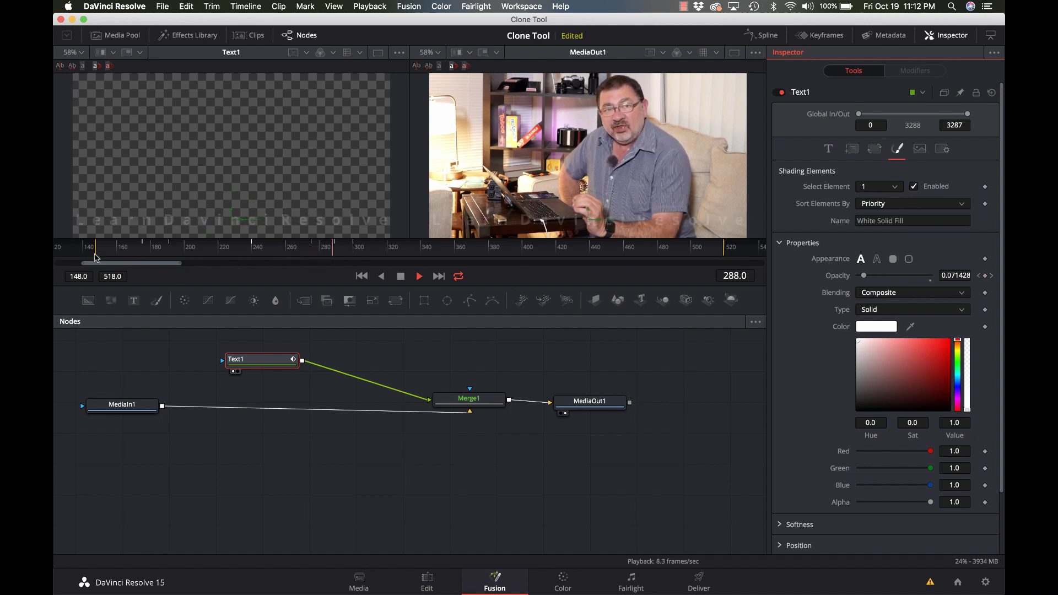
{"action": "key", "text": "space"}
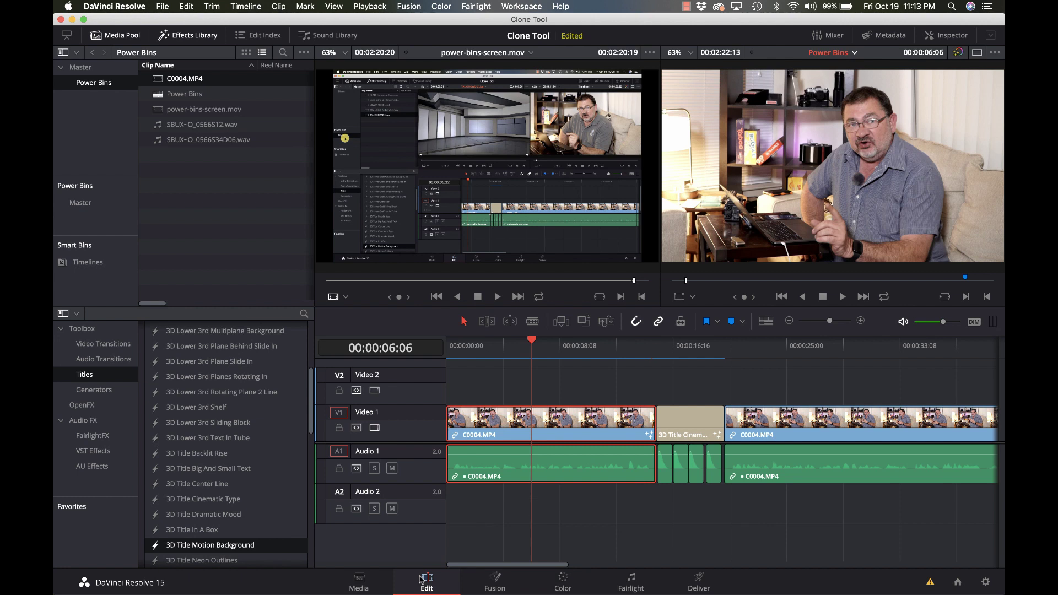
{"action": "key", "text": "Home"}
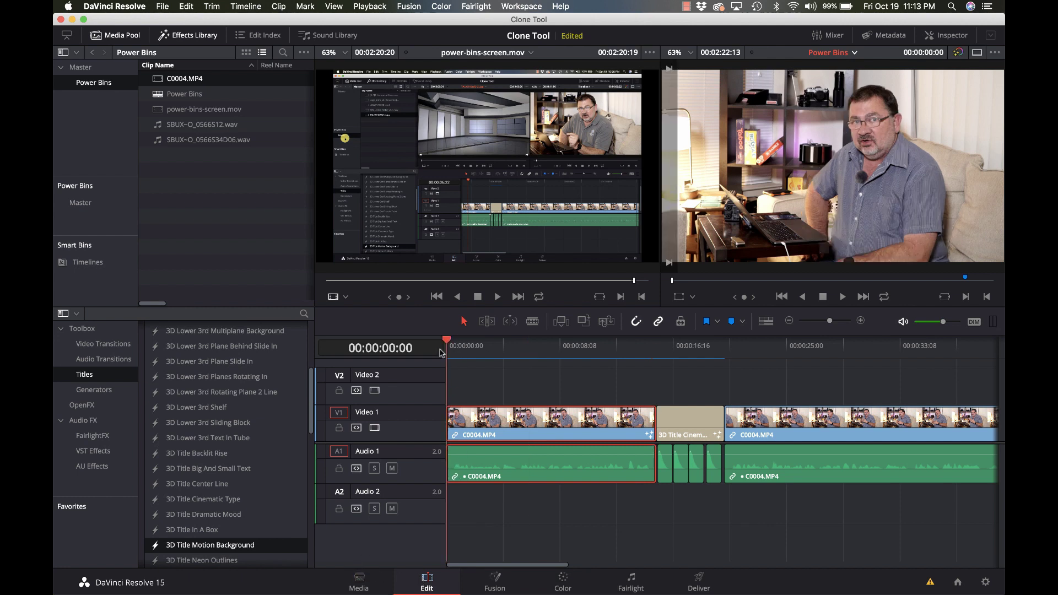
{"action": "key", "text": "space"}
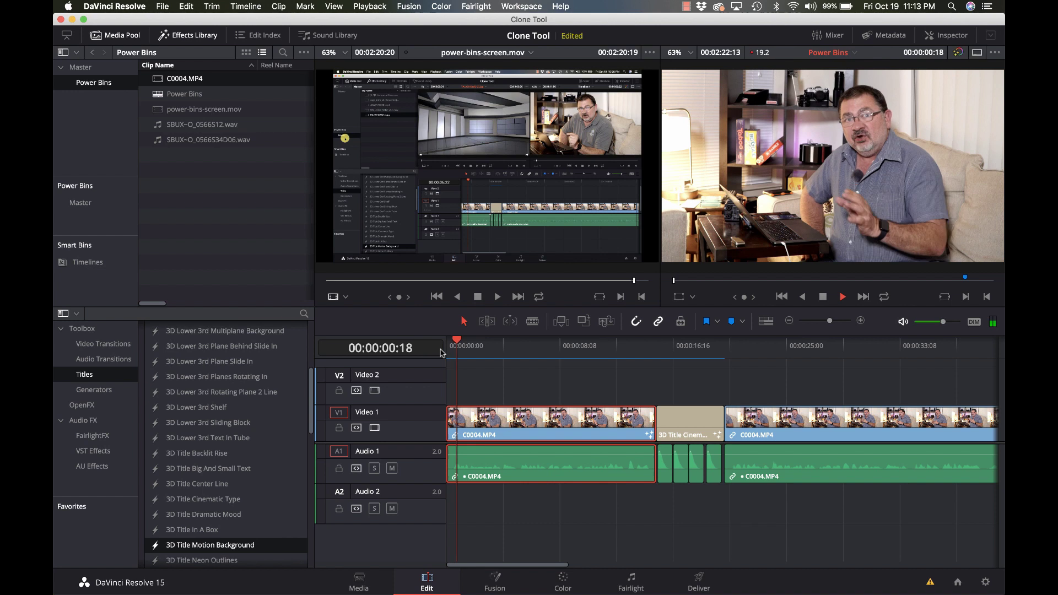